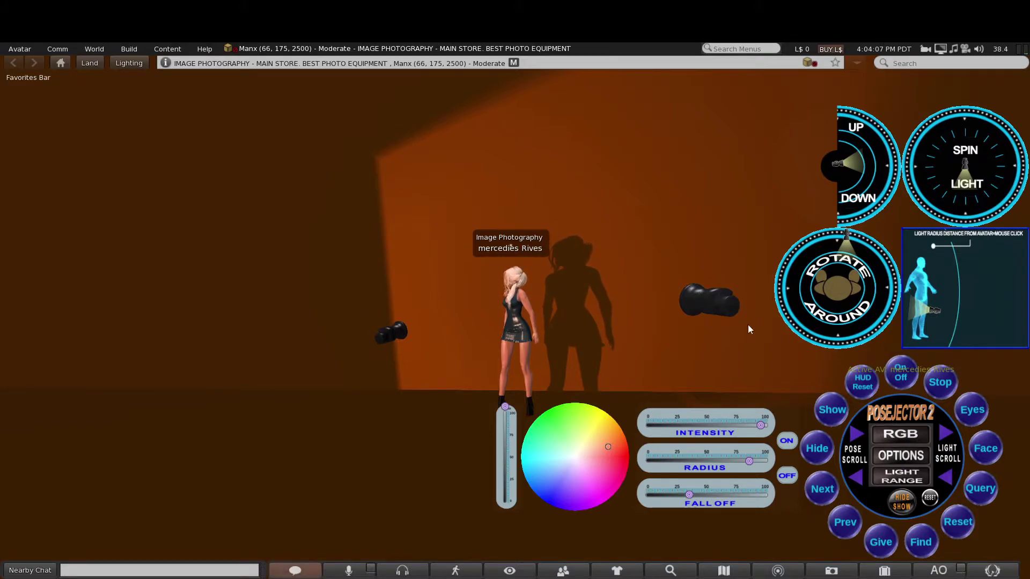
- Select the right Posejector lamp, dim it, and adjust its distance from the avatar
{"action": "left_click", "coordinate": [944, 436]}
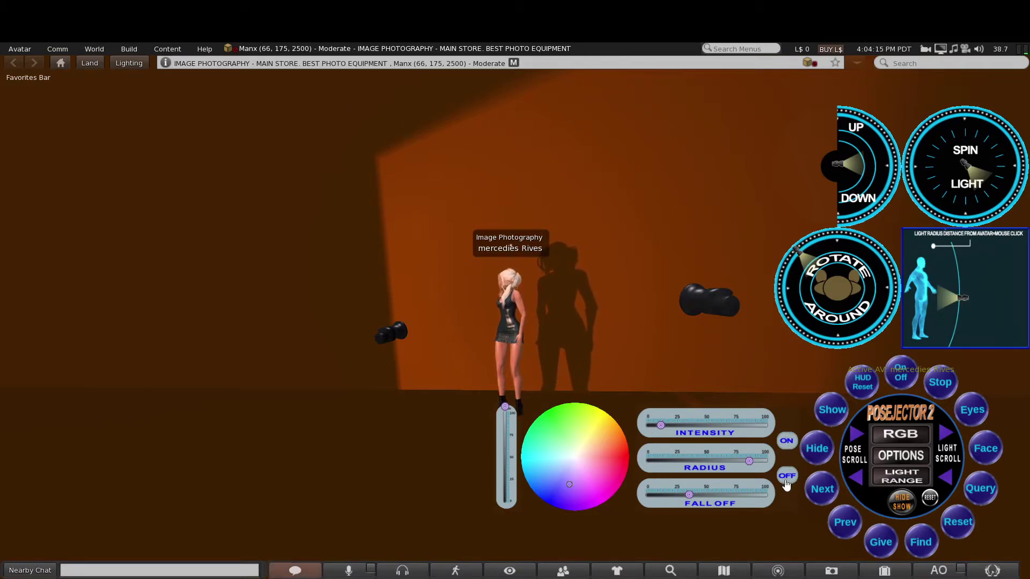
{"action": "left_click", "coordinate": [788, 442]}
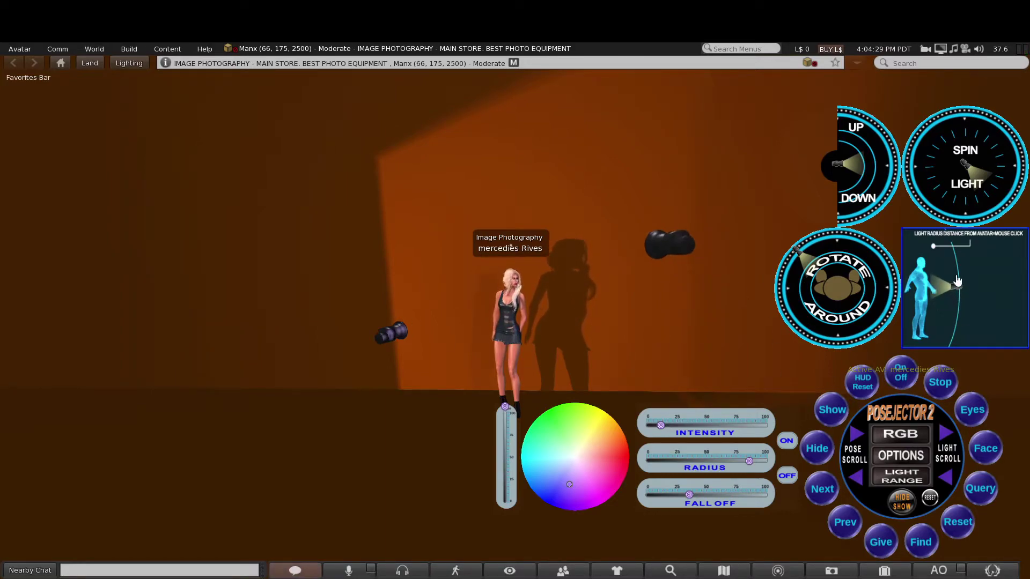
{"action": "left_click", "coordinate": [957, 321]}
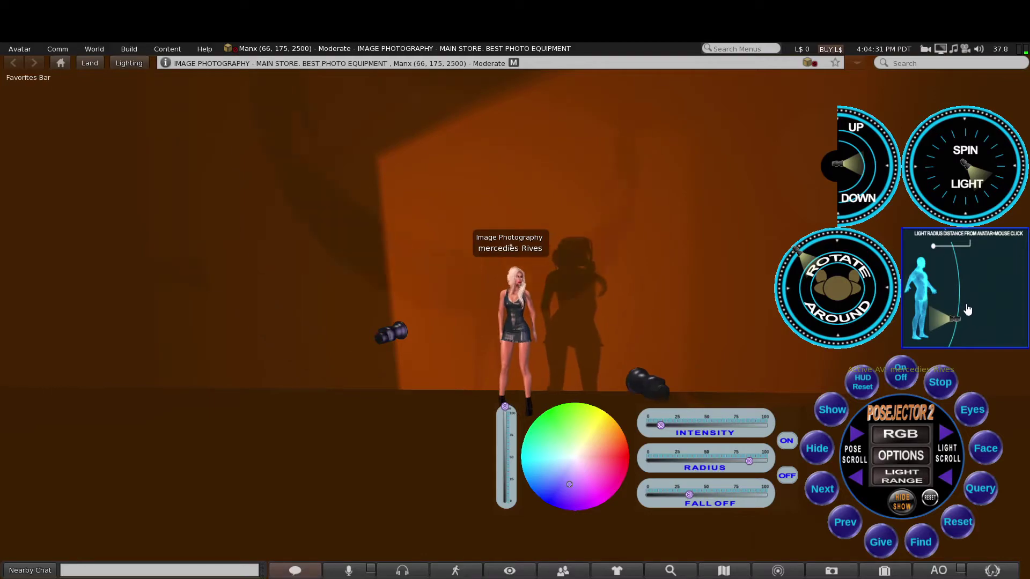
{"action": "left_click", "coordinate": [966, 309]}
- Spin, tilt and swing the light around the avatar, then pull it closer
{"action": "left_click", "coordinate": [988, 192]}
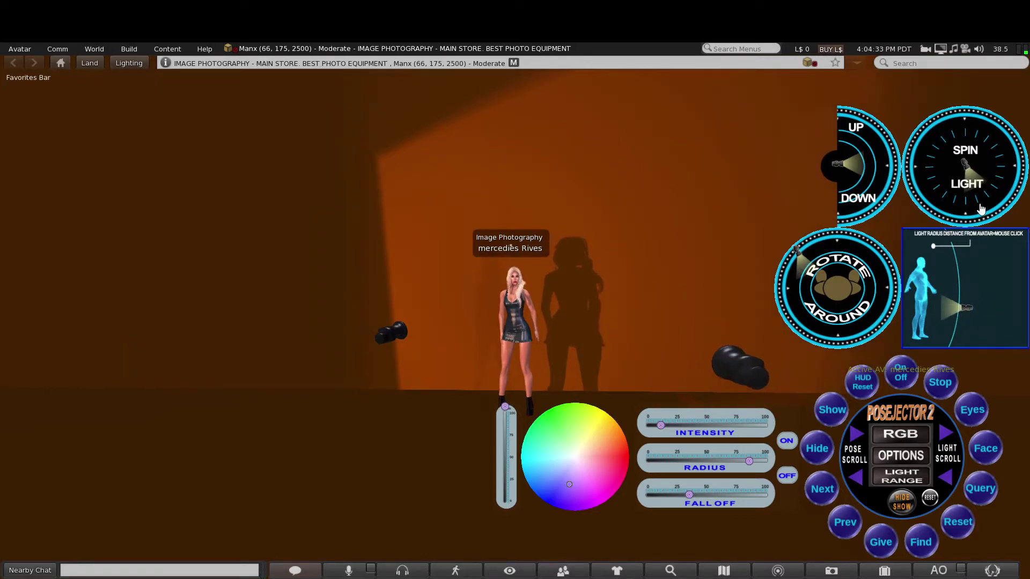
{"action": "left_click", "coordinate": [993, 177]}
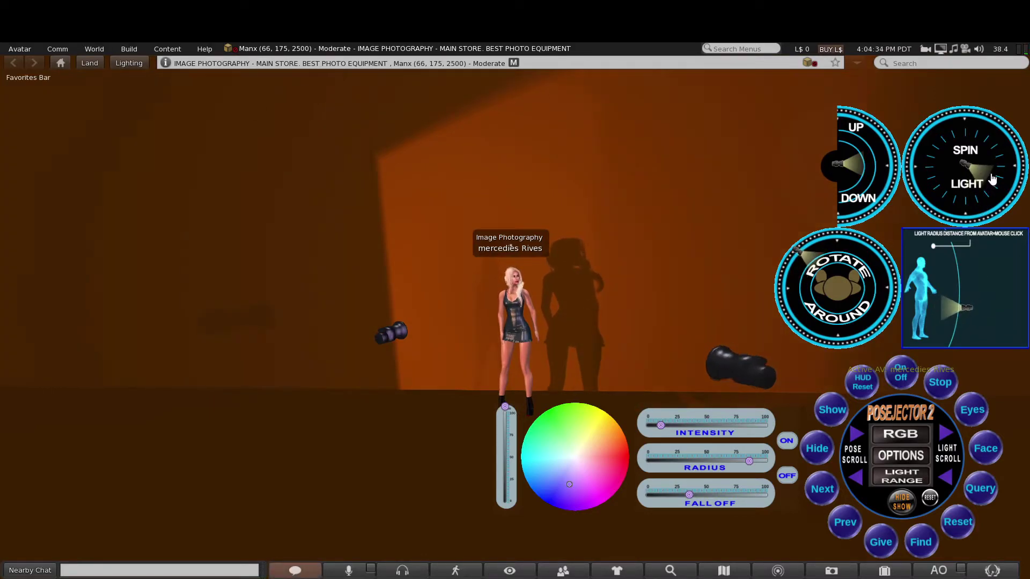
{"action": "left_click", "coordinate": [879, 185]}
{"action": "left_click", "coordinate": [880, 160]}
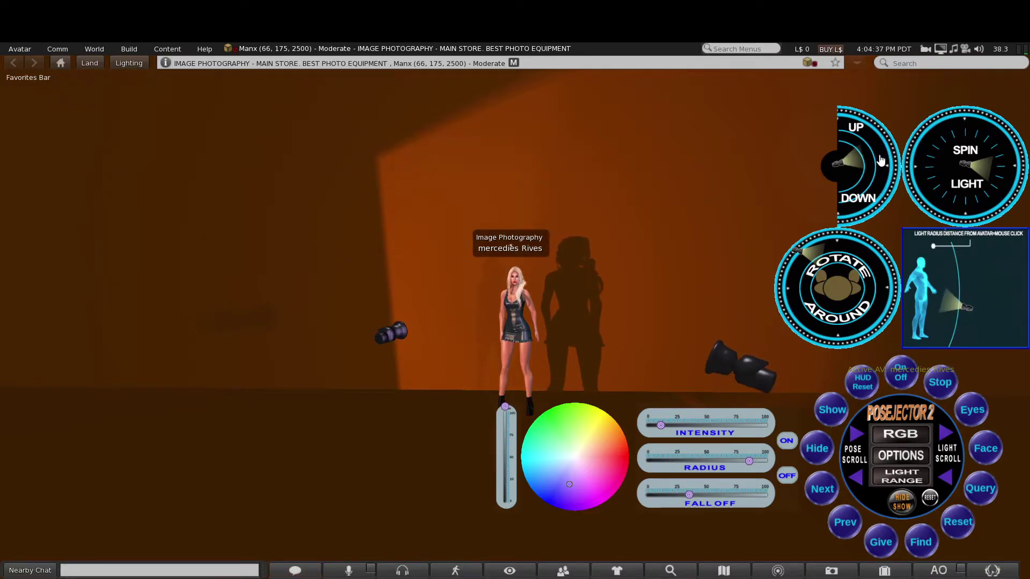
{"action": "left_click", "coordinate": [812, 281]}
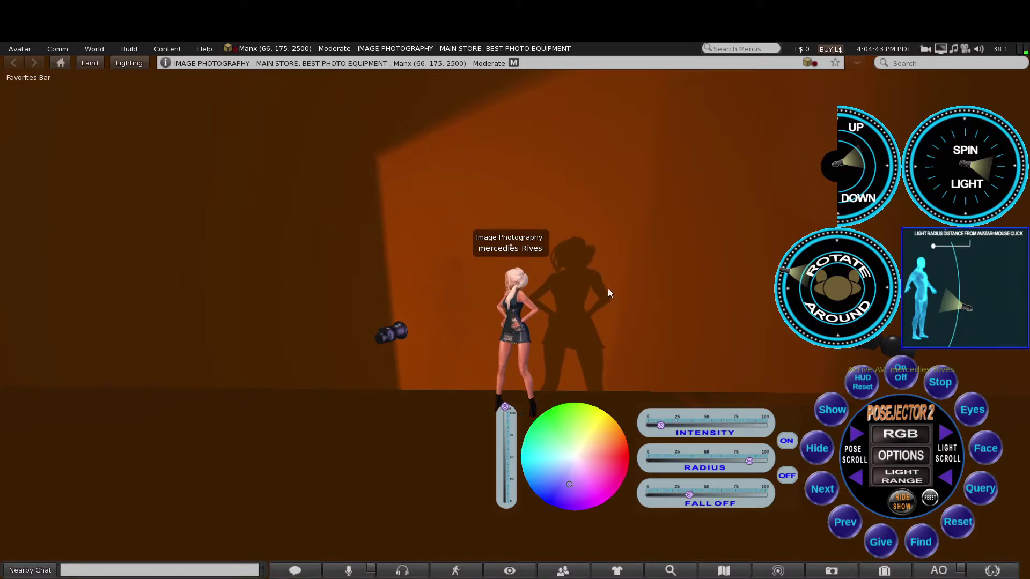
{"action": "left_click", "coordinate": [936, 293]}
- Lower the light beside the avatar, push Intensity, Radius and Fall Off near maximum, and reduce its brightness level
{"action": "left_click", "coordinate": [933, 307]}
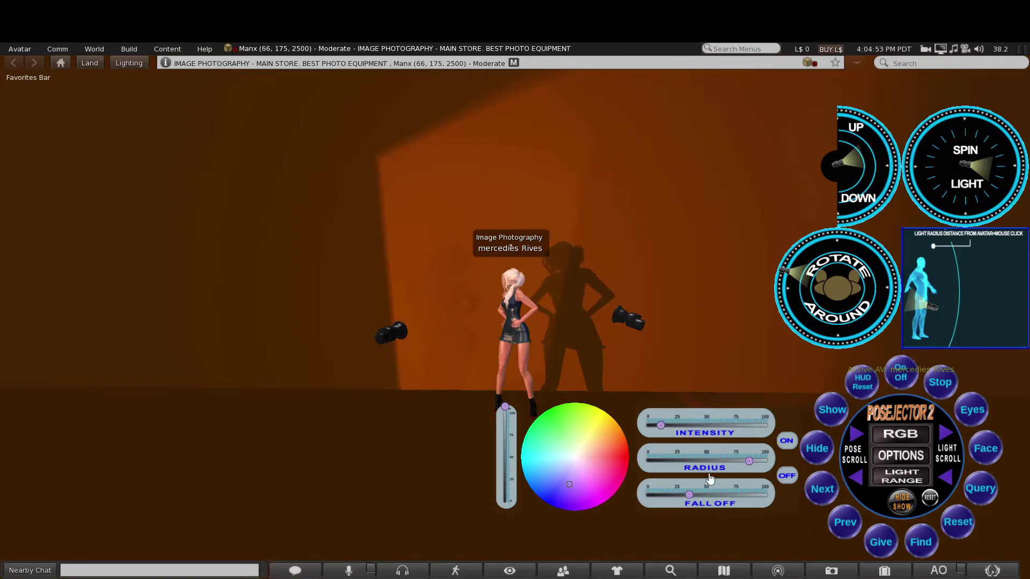
{"action": "left_click", "coordinate": [720, 428]}
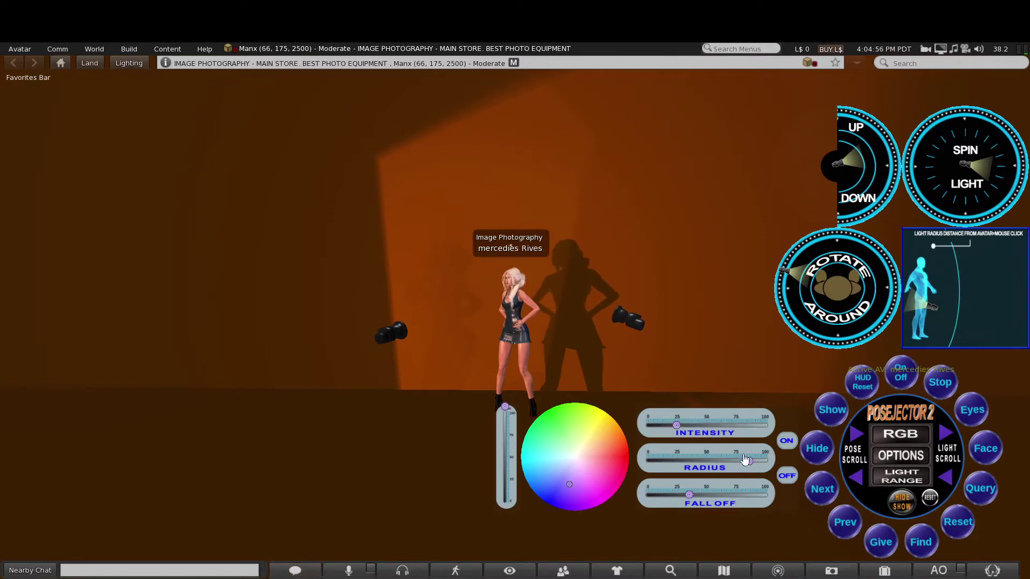
{"action": "left_click_drag", "start_coordinate": [749, 461], "coordinate": [716, 461]}
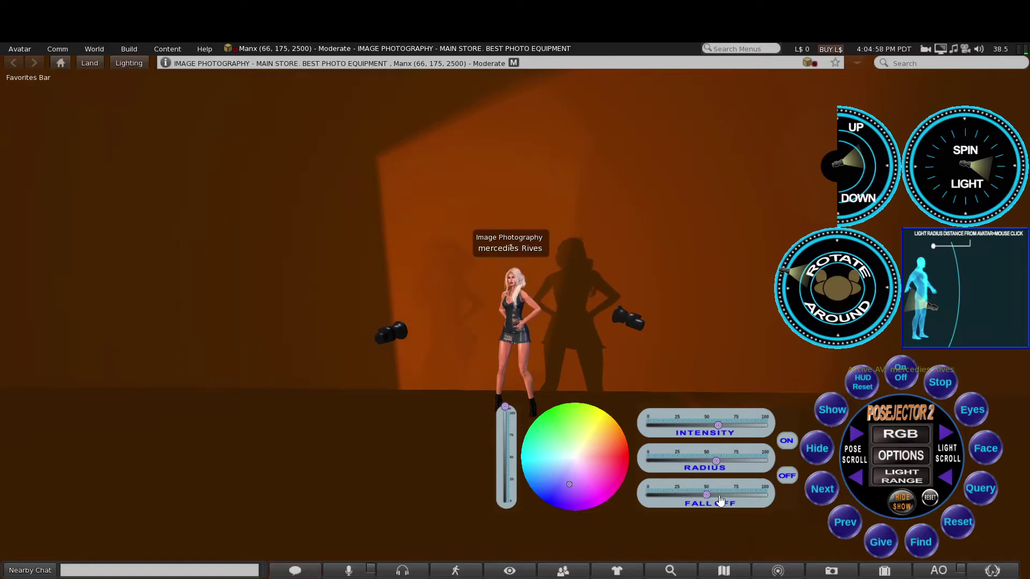
{"action": "left_click", "coordinate": [743, 494]}
{"action": "left_click", "coordinate": [756, 462]}
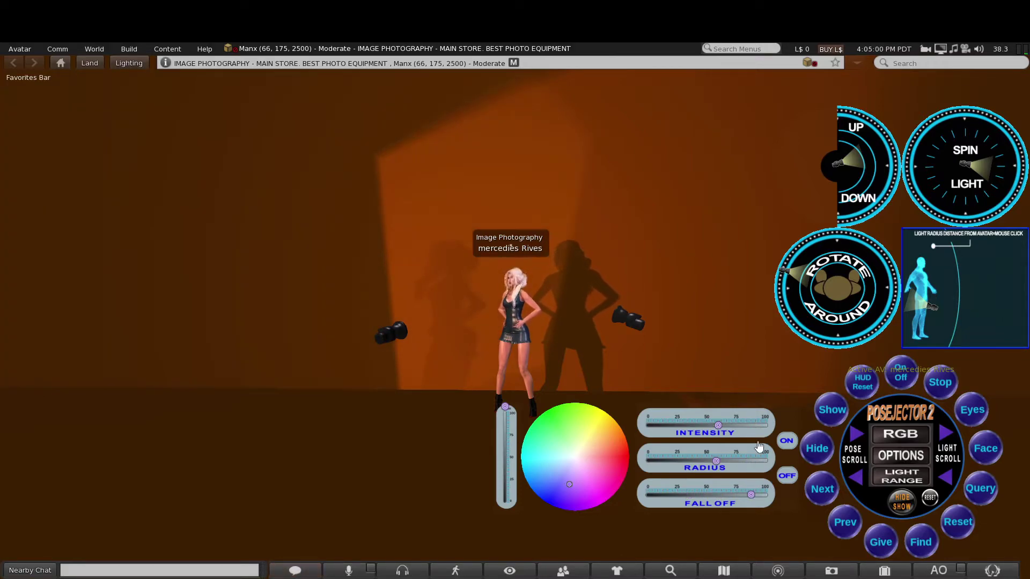
{"action": "left_click", "coordinate": [760, 427]}
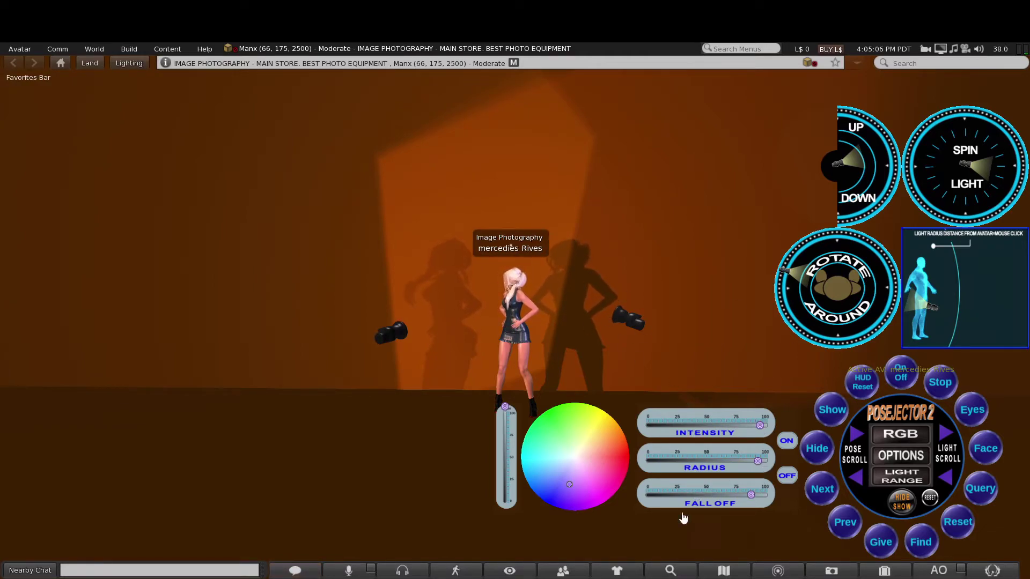
{"action": "left_click", "coordinate": [506, 470]}
- Drop the light's brightness to minimum, then raise it back to full
{"action": "left_click", "coordinate": [505, 497]}
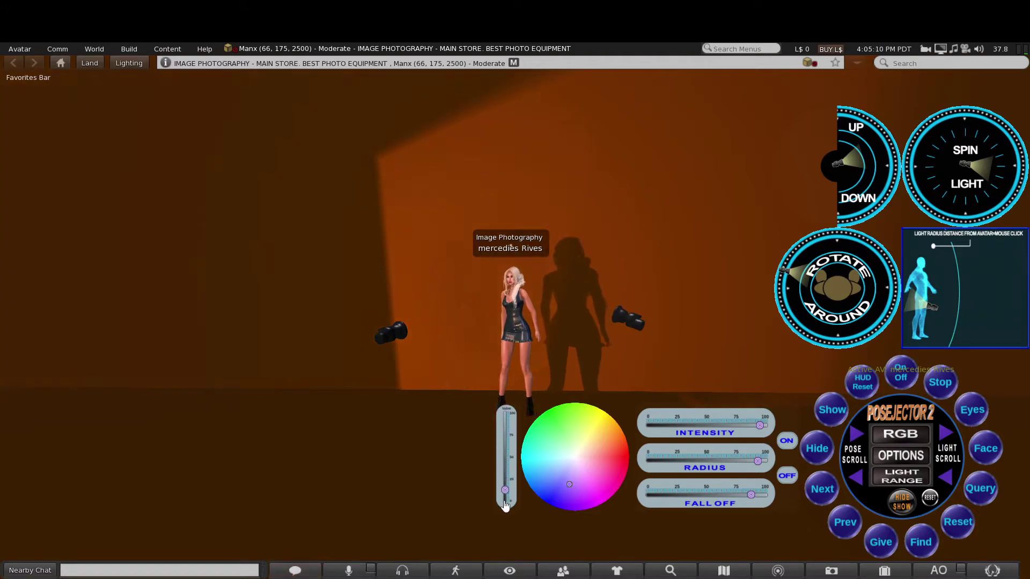
{"action": "left_click", "coordinate": [505, 457]}
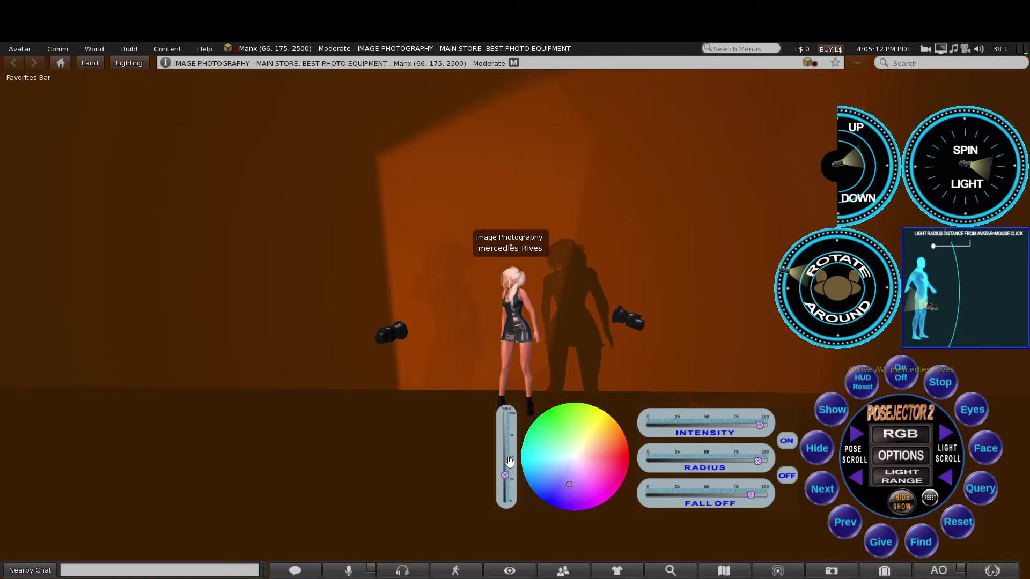
{"action": "left_click", "coordinate": [507, 426]}
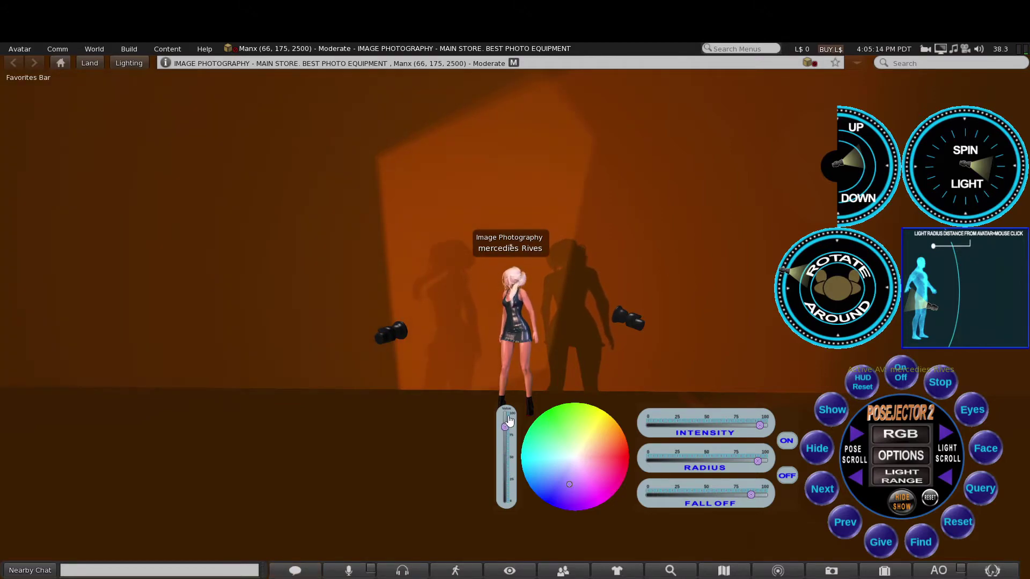
{"action": "left_click", "coordinate": [506, 416]}
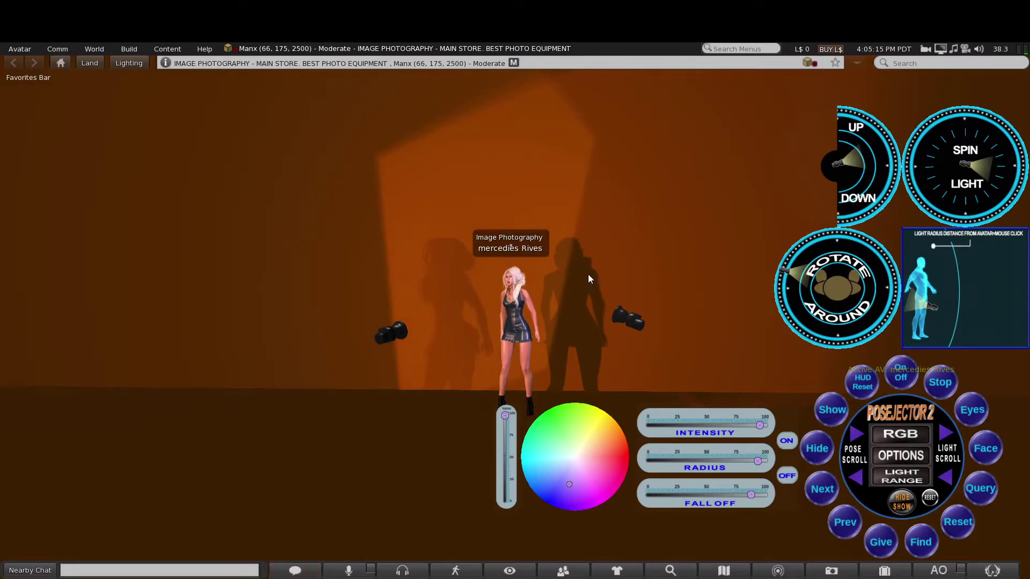
{"action": "scroll", "coordinate": [533, 279], "scroll_direction": "up", "scroll_amount": 3}
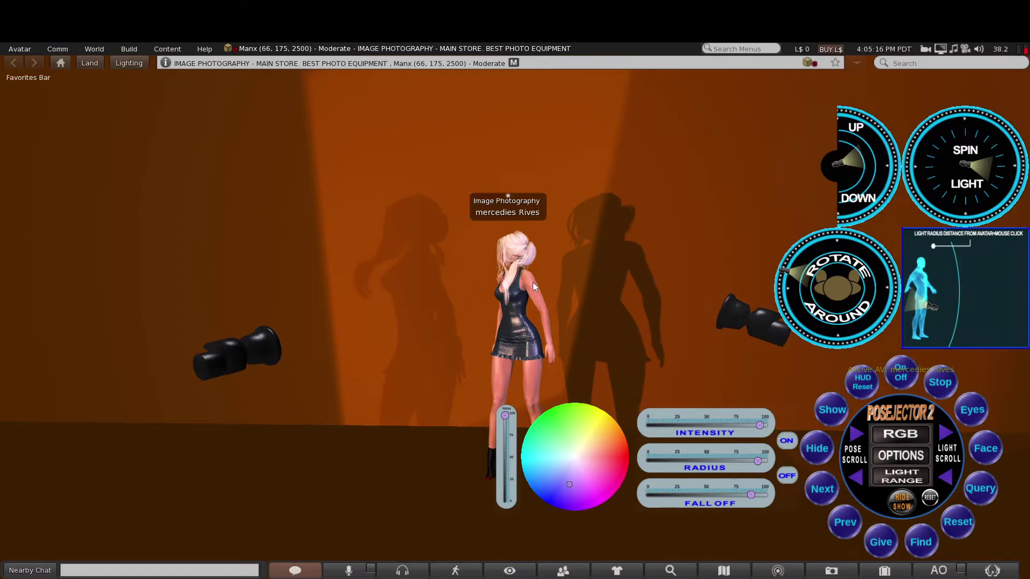
{"action": "scroll", "coordinate": [533, 283], "scroll_direction": "up", "scroll_amount": 2}
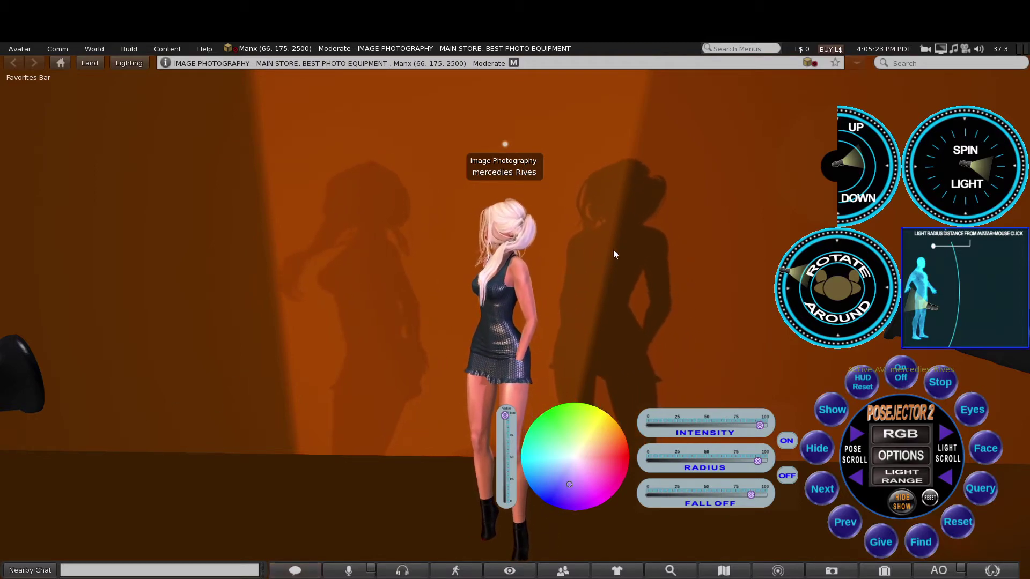
- Try yellow-green and red-orange tints on the RGB wheel, ending on a near-neutral colour
{"action": "left_click", "coordinate": [610, 449]}
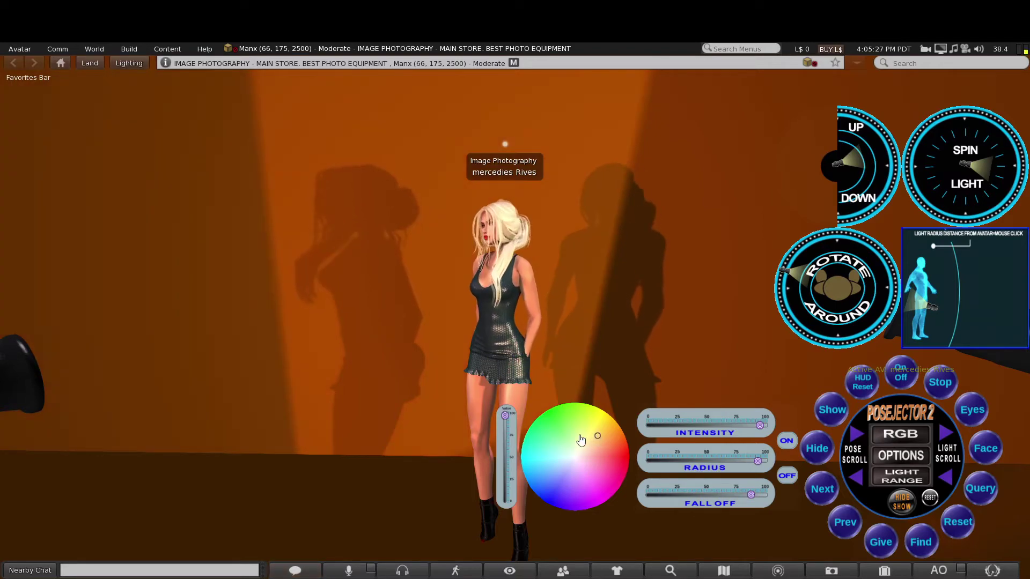
{"action": "left_click", "coordinate": [551, 438]}
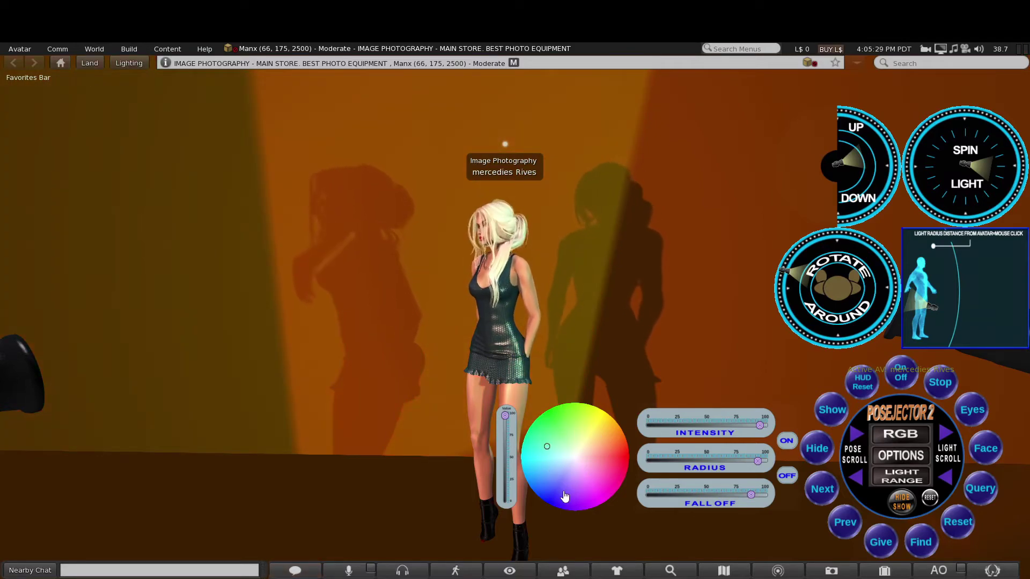
{"action": "left_click", "coordinate": [591, 487]}
{"action": "left_click", "coordinate": [573, 458]}
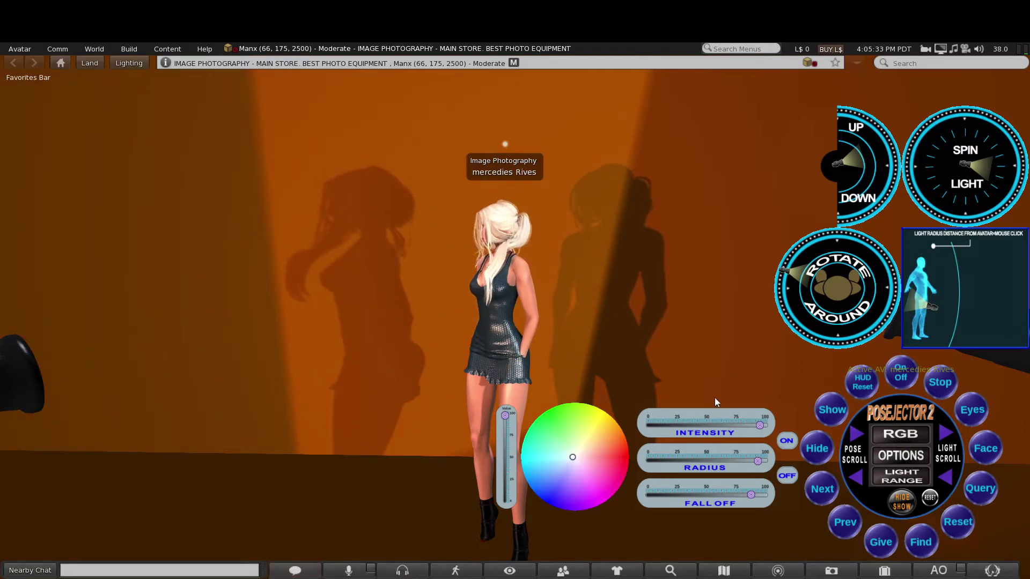
{"action": "scroll", "coordinate": [714, 398], "scroll_direction": "down", "scroll_amount": 5}
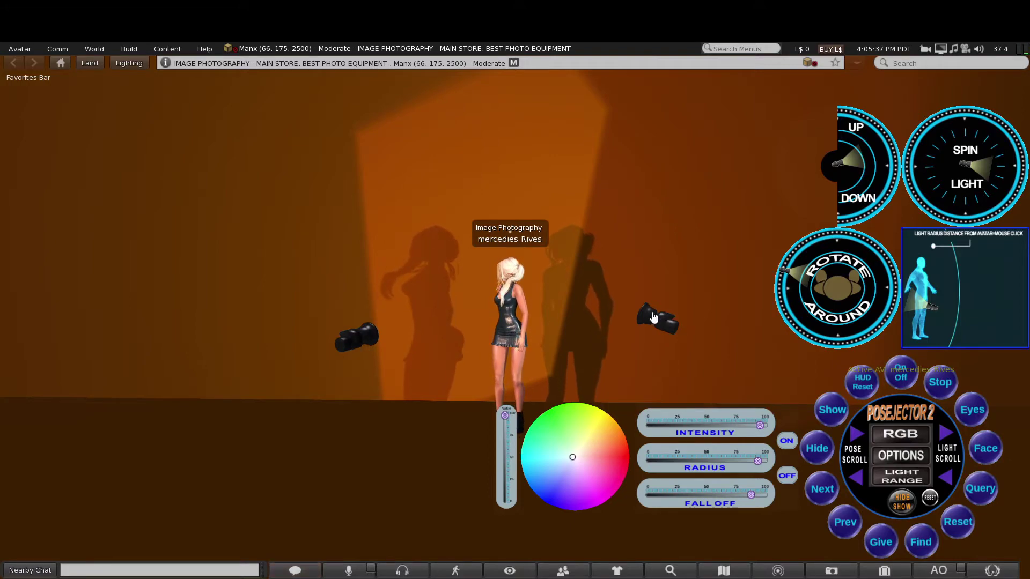
- Hide both lamp props from the scene, then show them again
{"action": "left_click", "coordinate": [819, 451]}
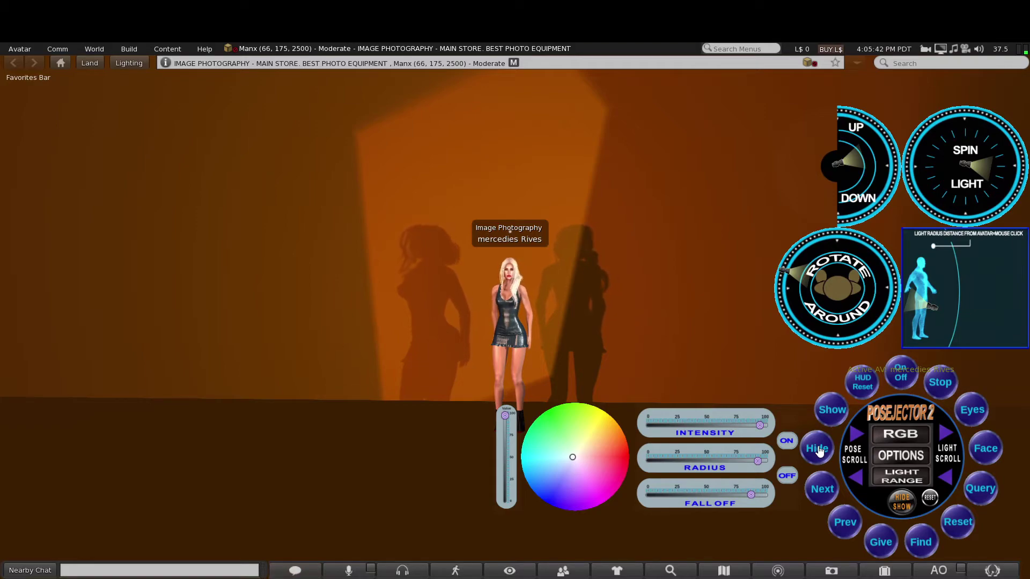
{"action": "left_click", "coordinate": [837, 415]}
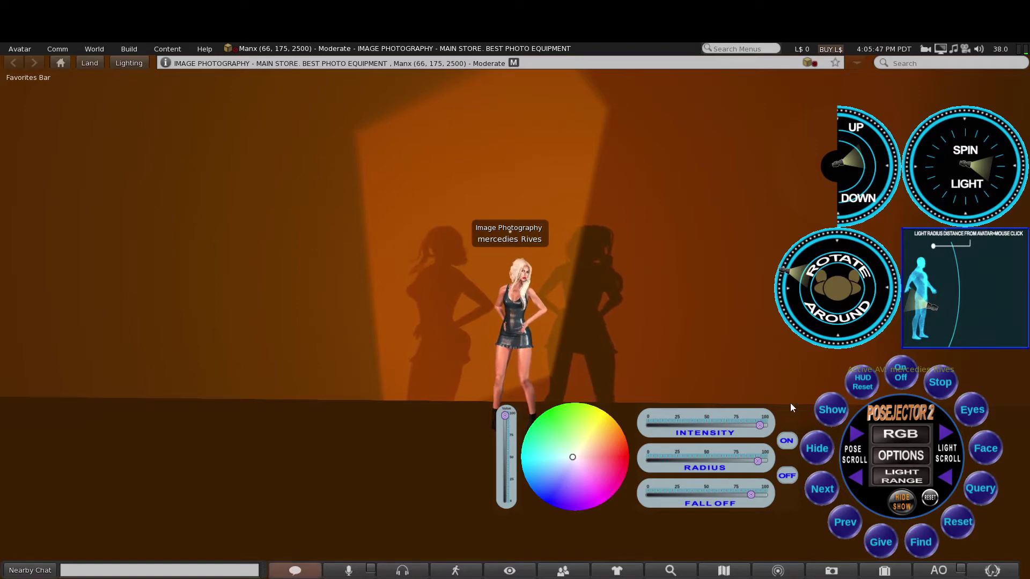
{"action": "scroll", "coordinate": [491, 324], "scroll_direction": "up", "scroll_amount": 2}
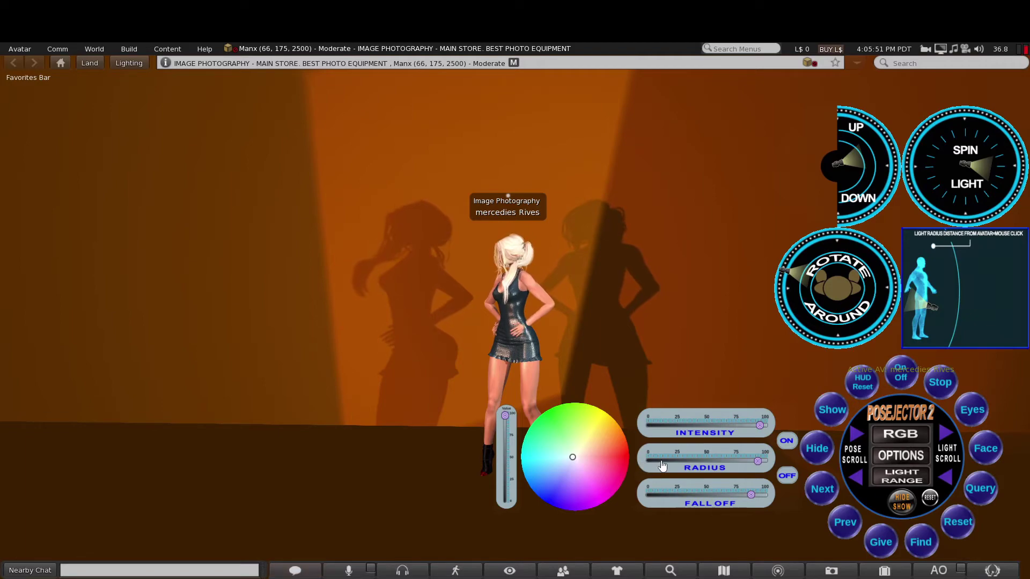
- Close the light-positioning and colour panels and hide the HUD's outer ring of options
{"action": "left_click", "coordinate": [892, 494]}
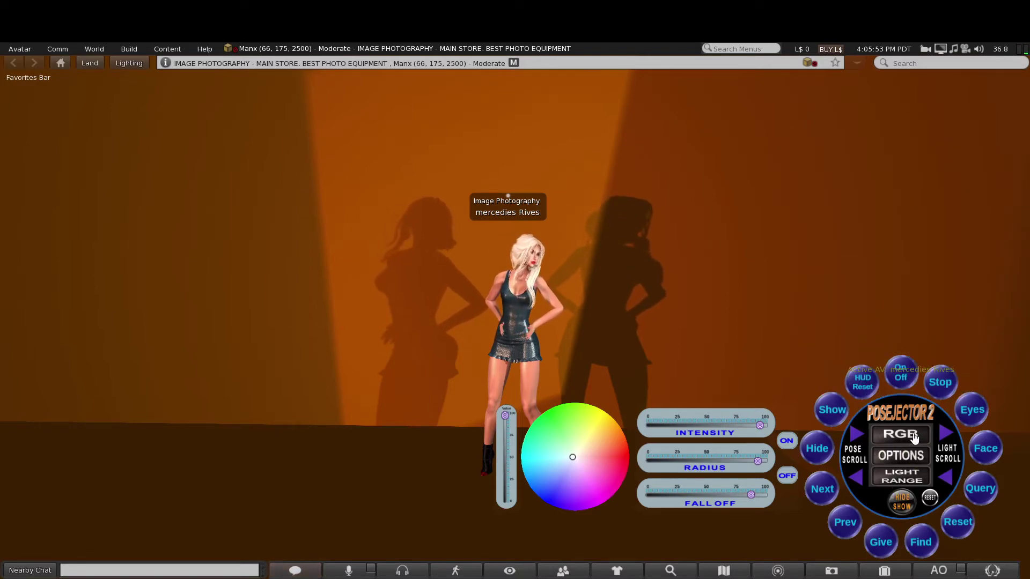
{"action": "left_click", "coordinate": [903, 460]}
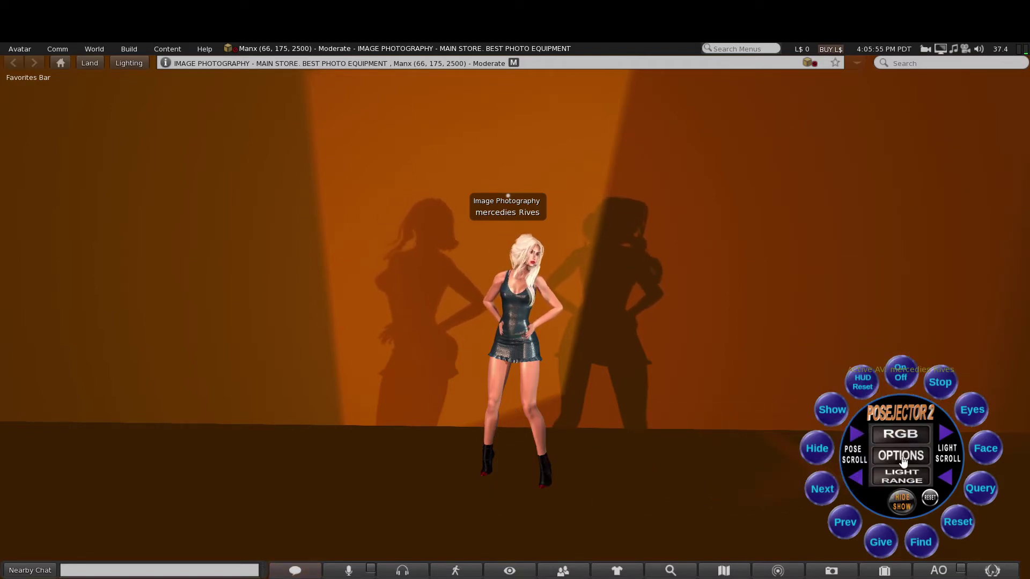
{"action": "left_click", "coordinate": [889, 510]}
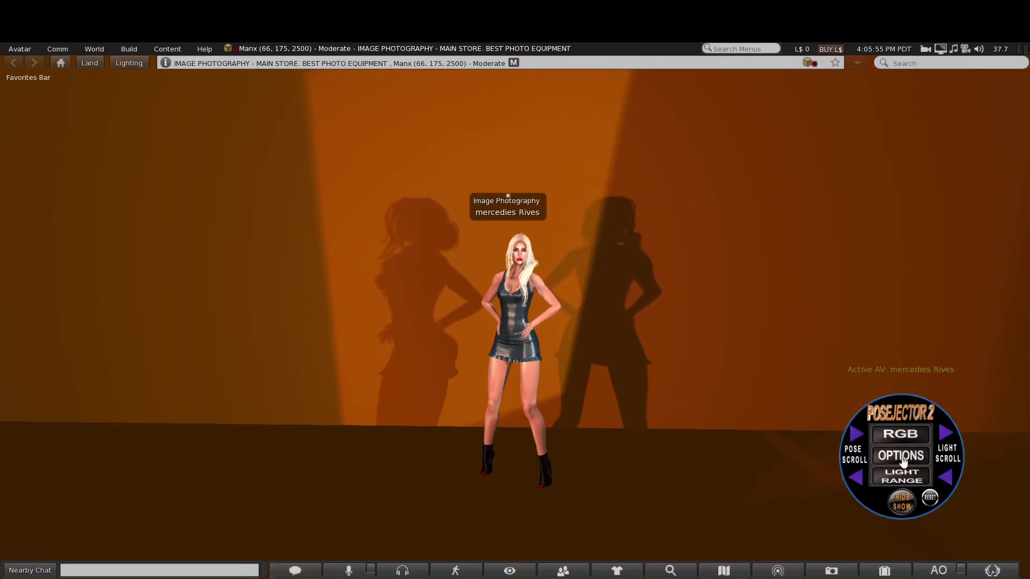
- Collapse and re-expand the HUD, then reopen the RGB colour controls and OPTIONS positioning dials
{"action": "left_click", "coordinate": [902, 504]}
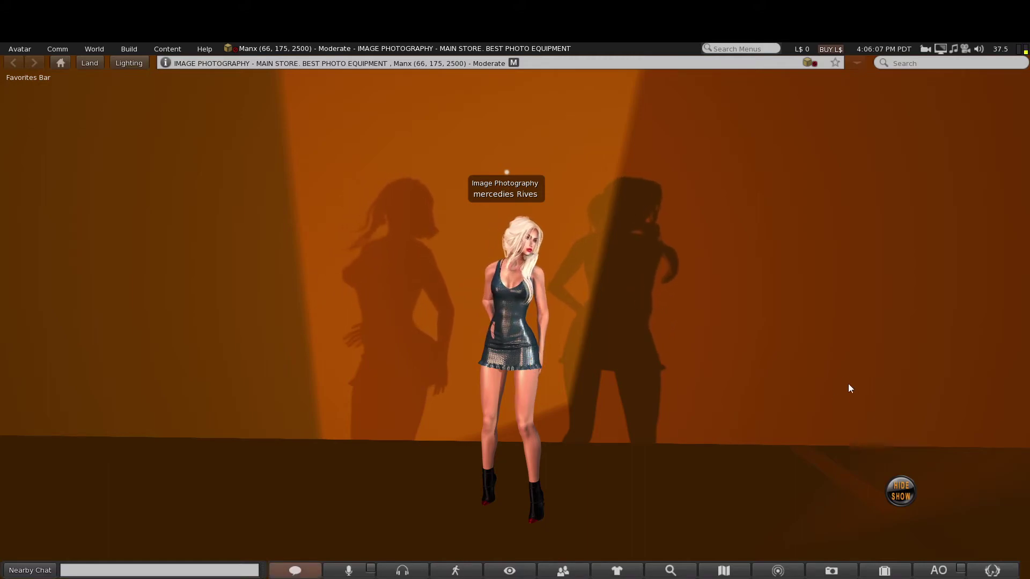
{"action": "left_click", "coordinate": [900, 491]}
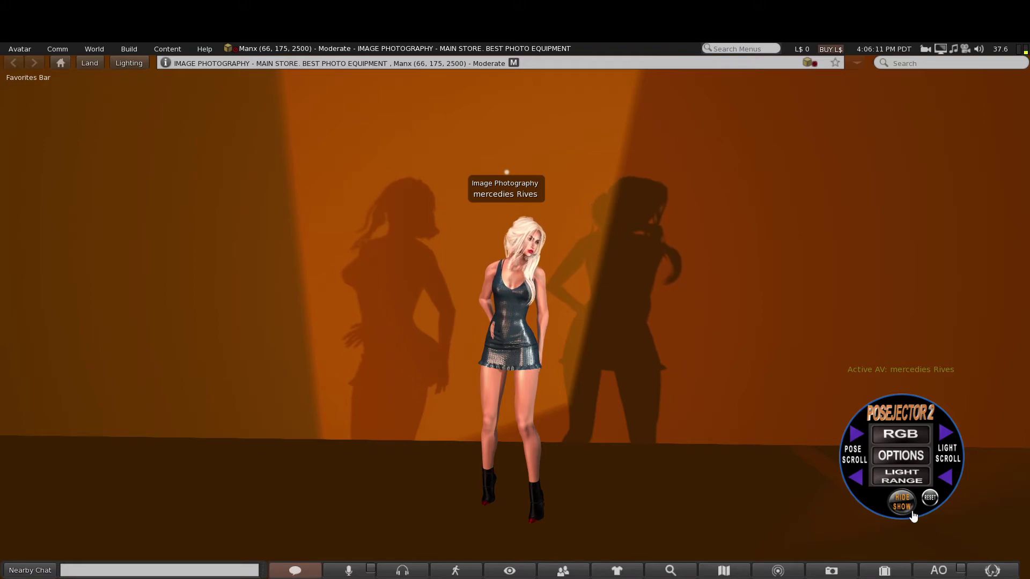
{"action": "left_click", "coordinate": [905, 480]}
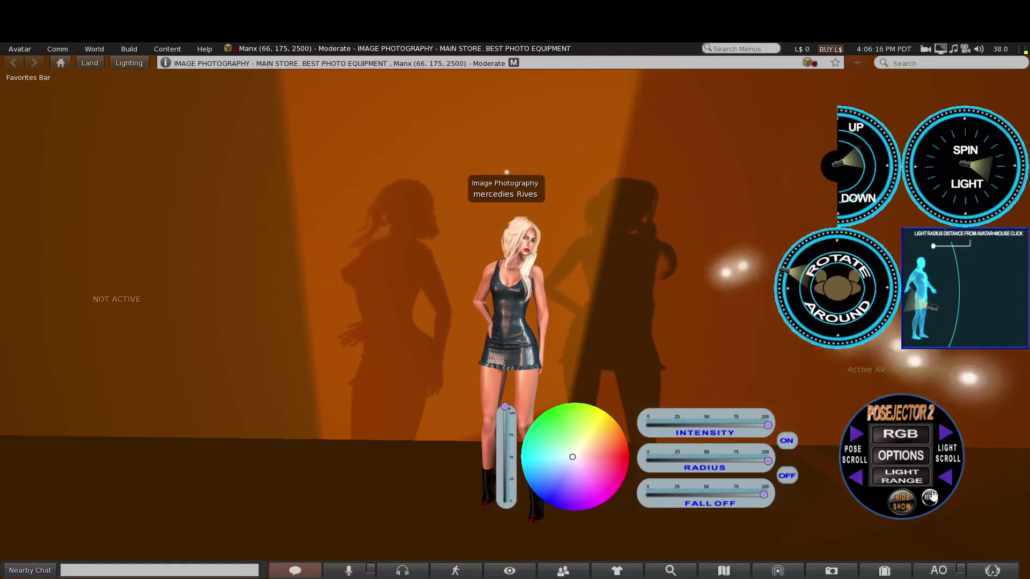
{"action": "left_click", "coordinate": [916, 463]}
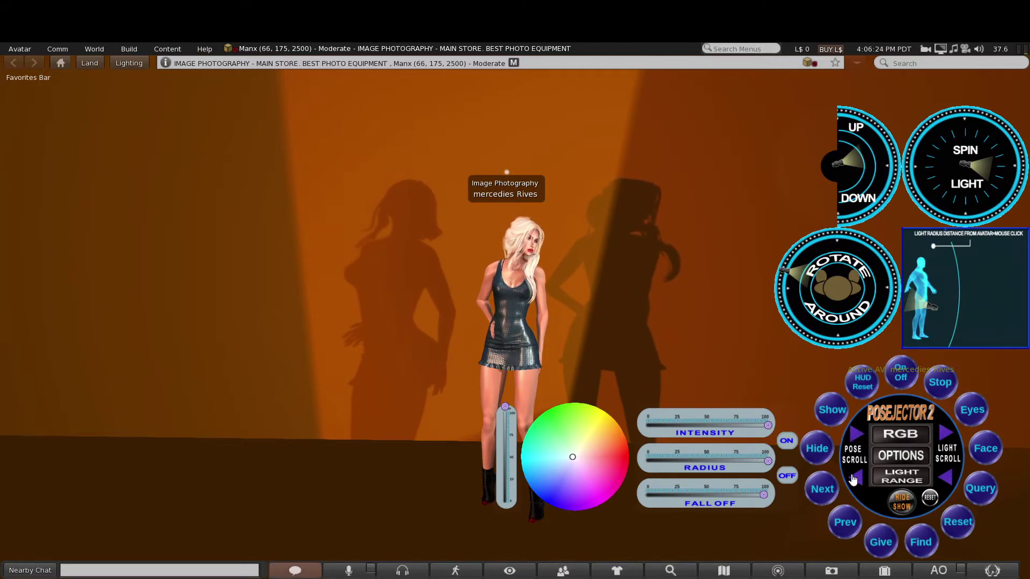
- Browse poses with the pose scroll arrows, through waving and hands-behind-back, settling on hand-on-head
{"action": "left_click", "coordinate": [858, 442]}
{"action": "left_click", "coordinate": [859, 441]}
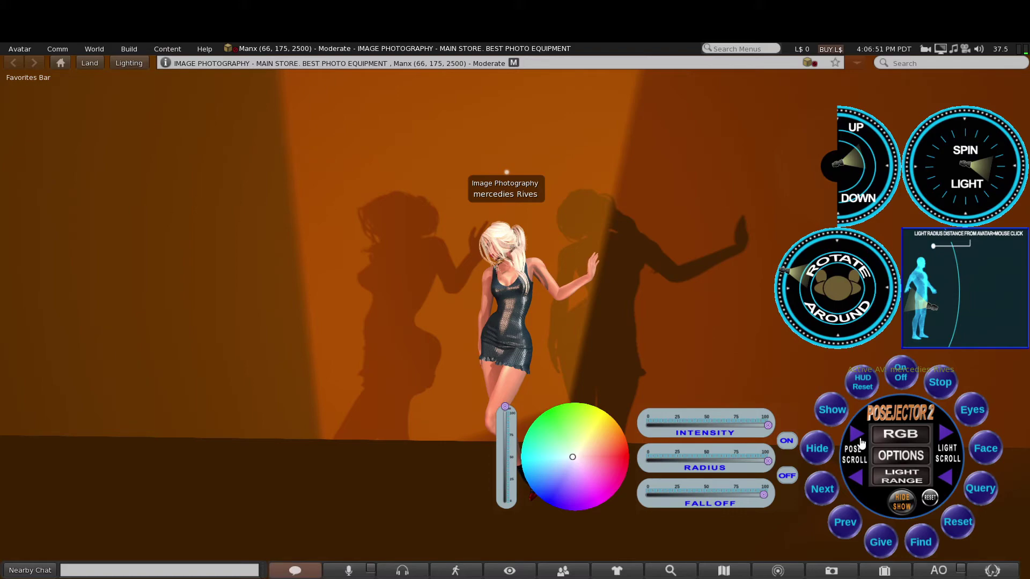
{"action": "left_click", "coordinate": [855, 478]}
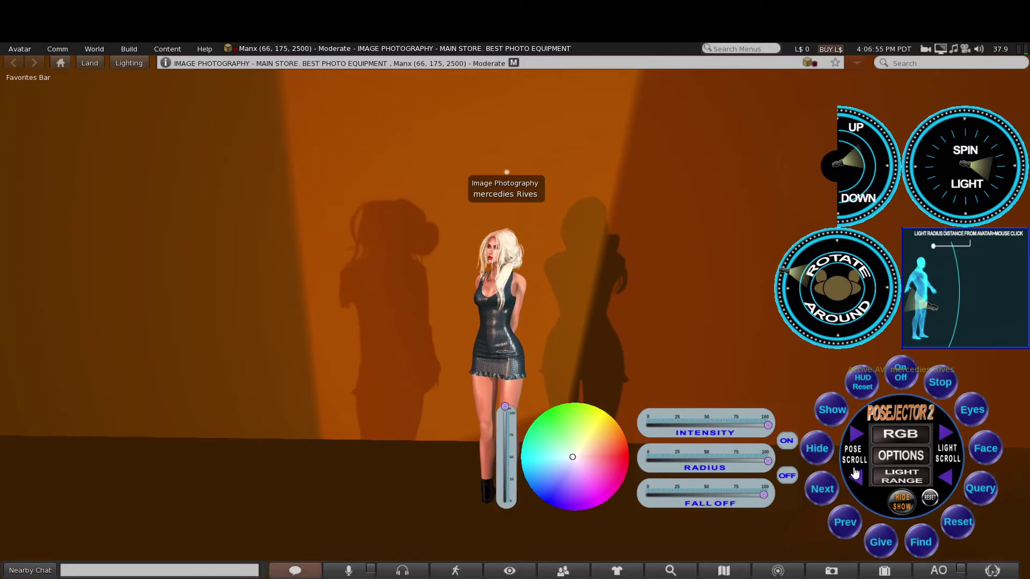
{"action": "left_click", "coordinate": [860, 440]}
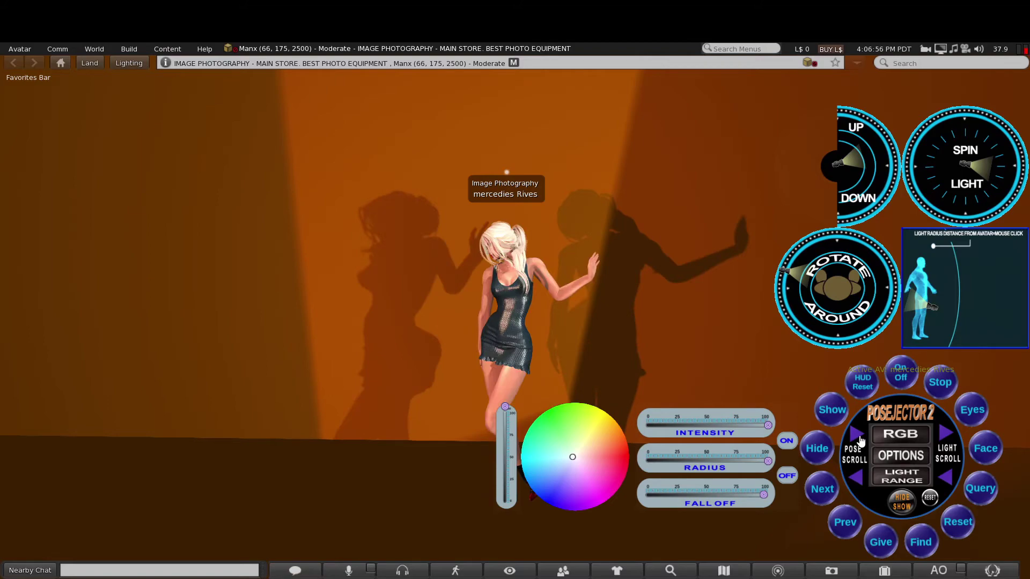
{"action": "left_click", "coordinate": [860, 478]}
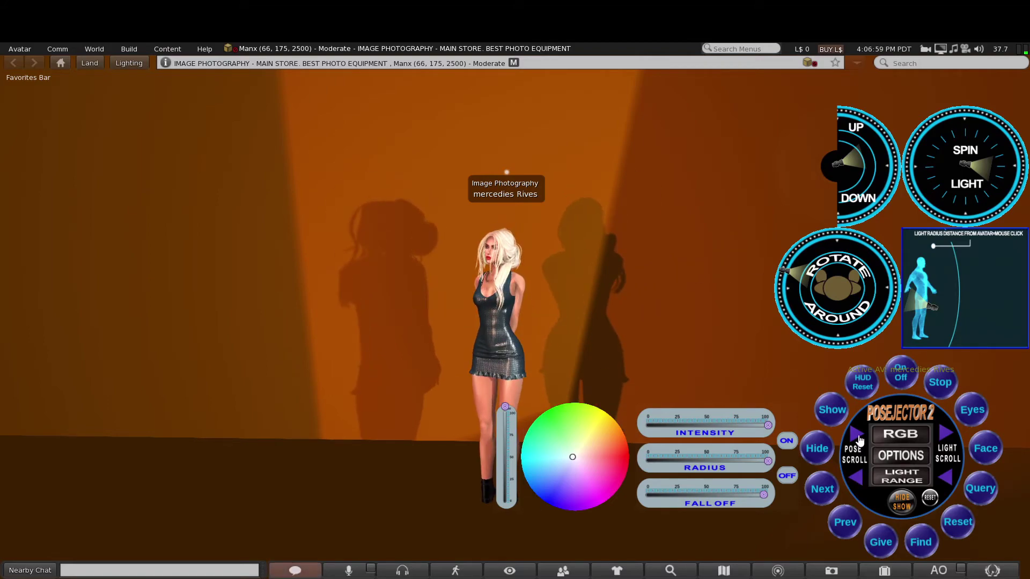
{"action": "left_click", "coordinate": [859, 479]}
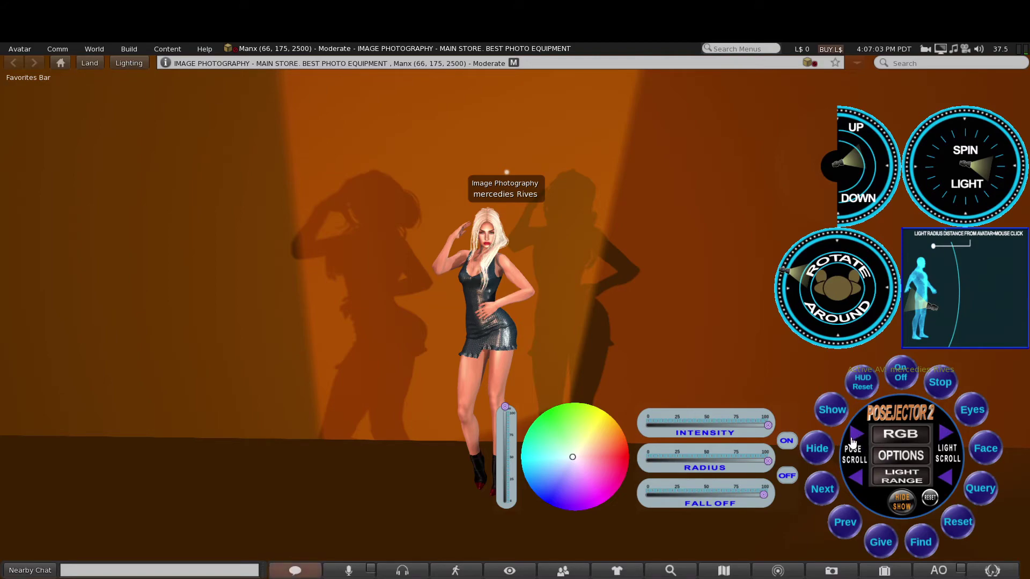
{"action": "left_click", "coordinate": [855, 436]}
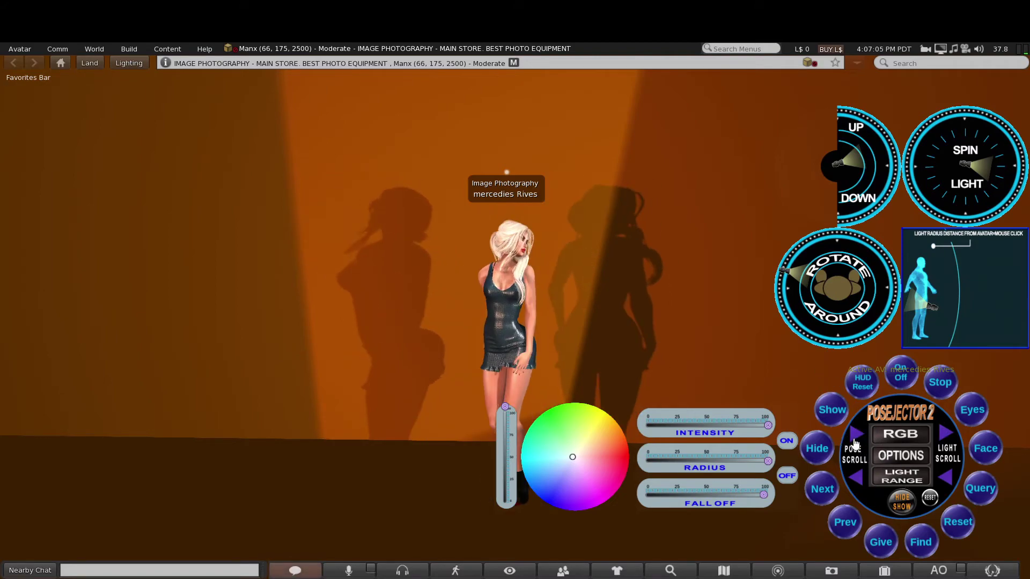
{"action": "left_click", "coordinate": [855, 442]}
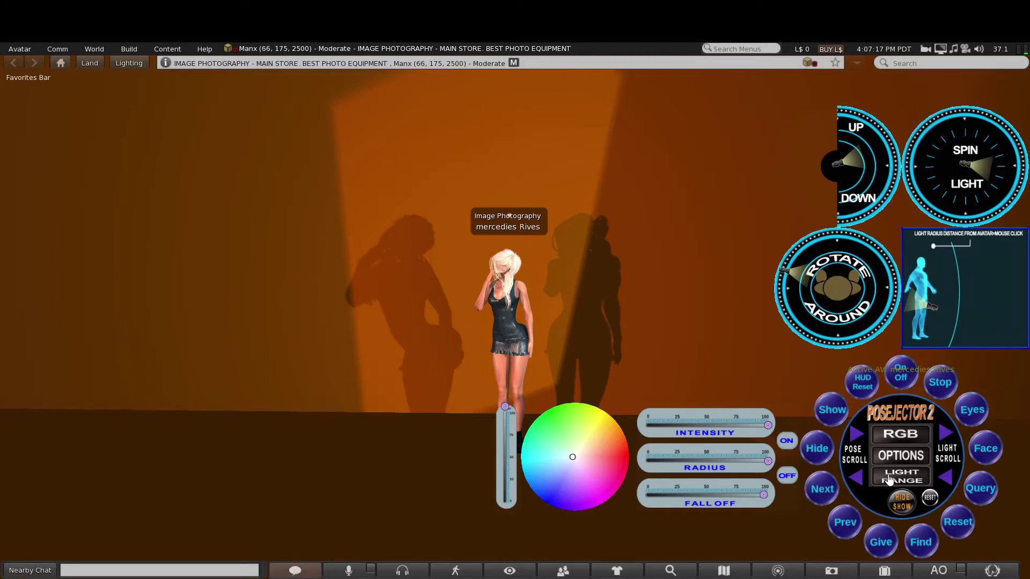
- Request the 'single color bulb' from the HUD's Give menu and accept it into inventory
{"action": "left_click", "coordinate": [853, 475]}
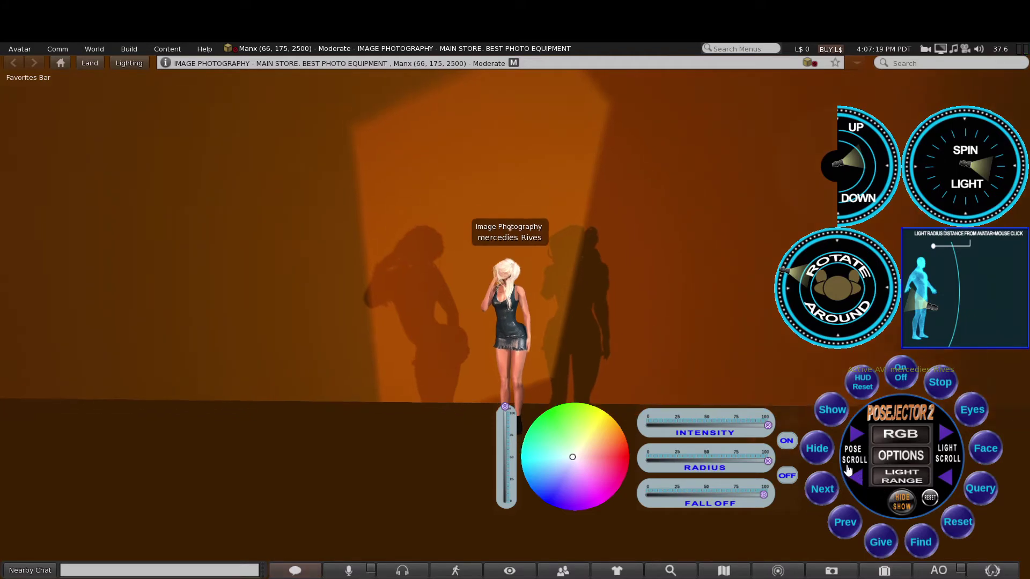
{"action": "left_click", "coordinate": [901, 475]}
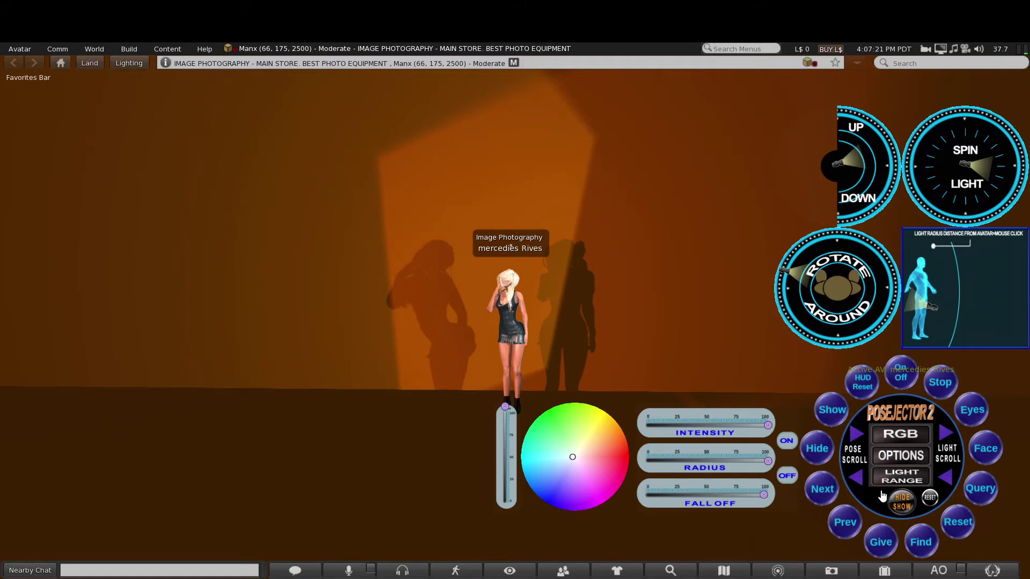
{"action": "left_click", "coordinate": [880, 542]}
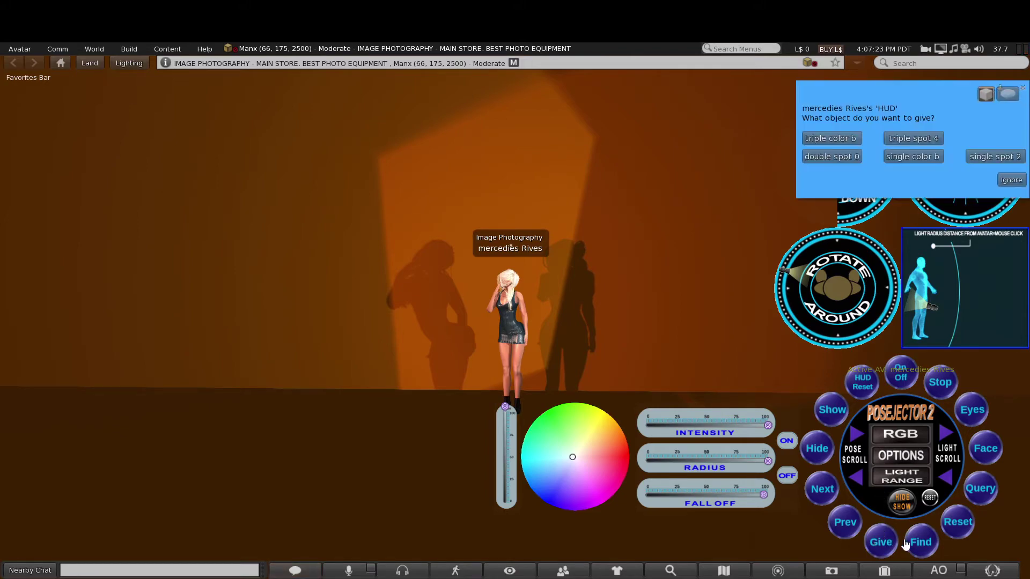
{"action": "left_click", "coordinate": [906, 158]}
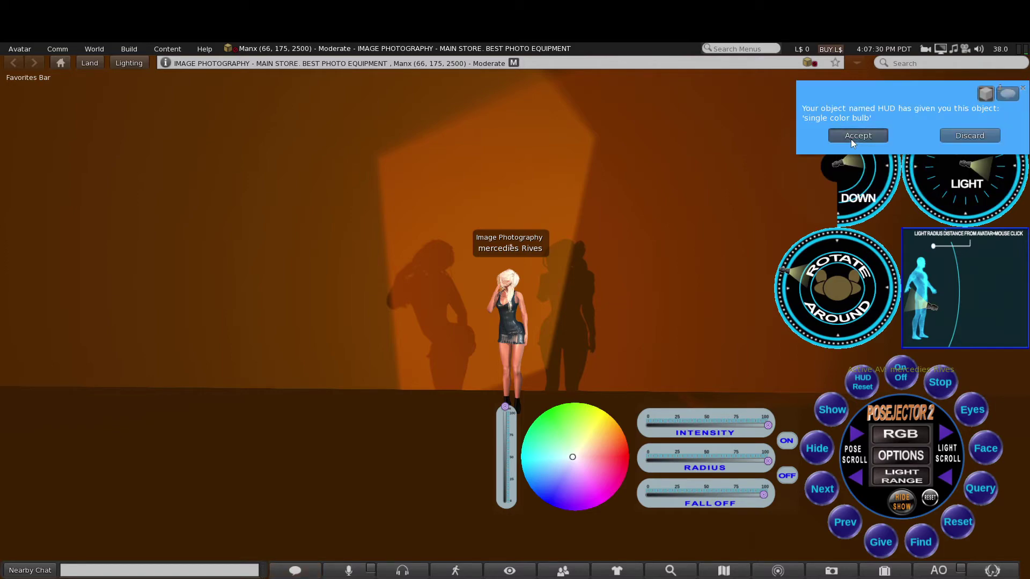
{"action": "left_click", "coordinate": [857, 136]}
- Add the 'single color bulb' from the inventory's Objects folder so it's worn
{"action": "left_click", "coordinate": [901, 576]}
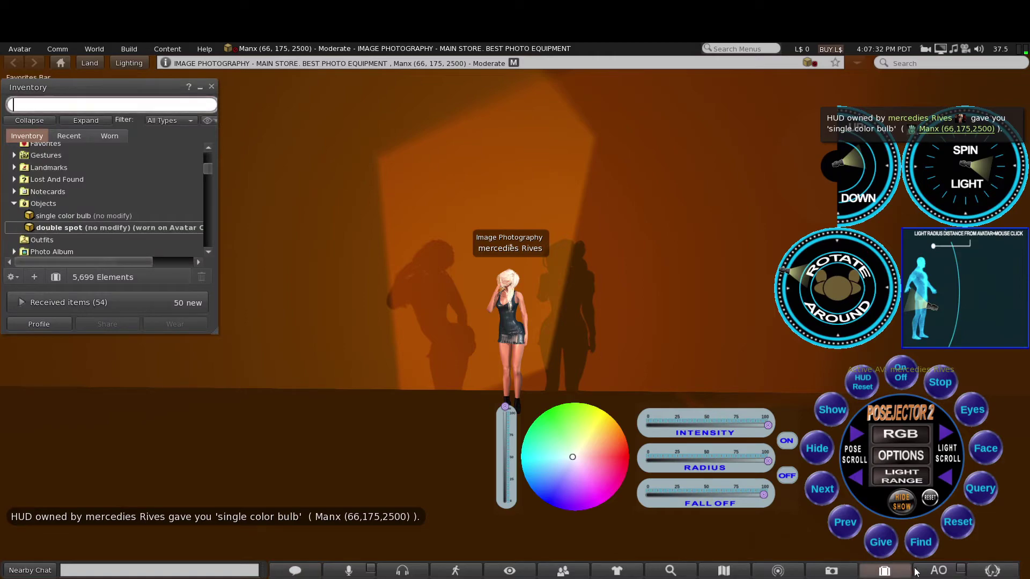
{"action": "right_click", "coordinate": [59, 217]}
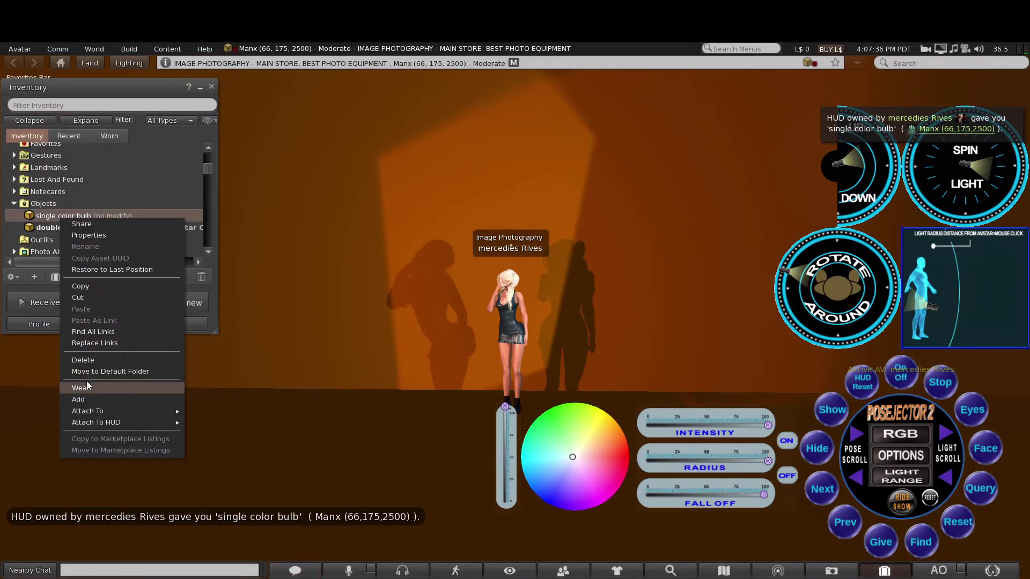
{"action": "left_click", "coordinate": [84, 400]}
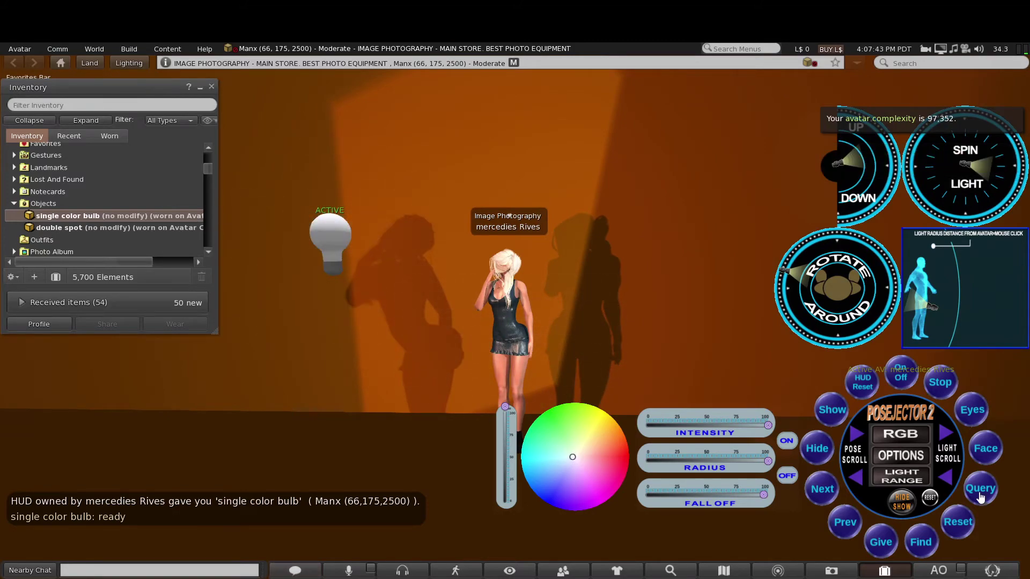
- Reset the HUD lights, switch to the next light, and tint it yellow-green
{"action": "left_click", "coordinate": [932, 496]}
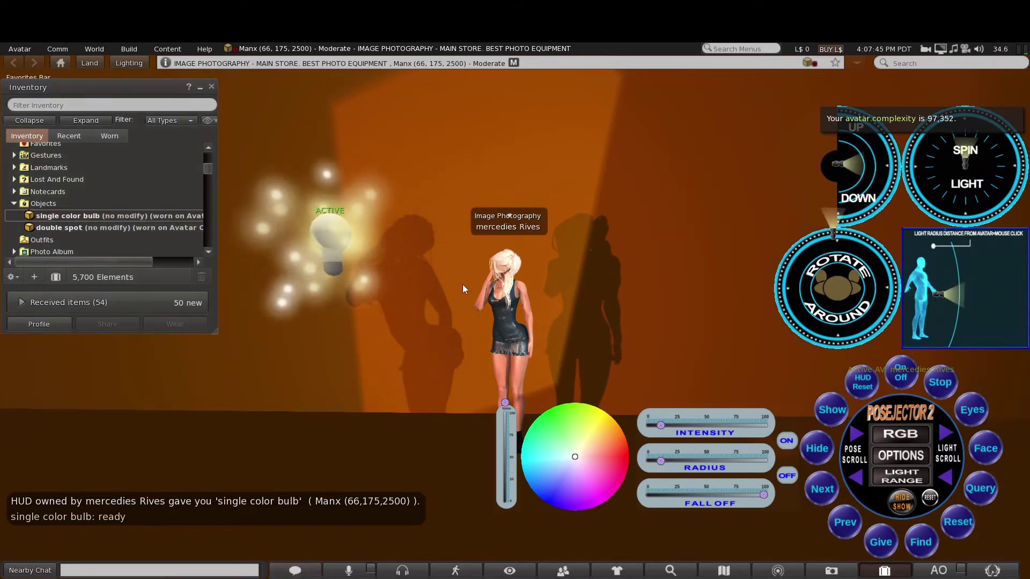
{"action": "left_click", "coordinate": [947, 455]}
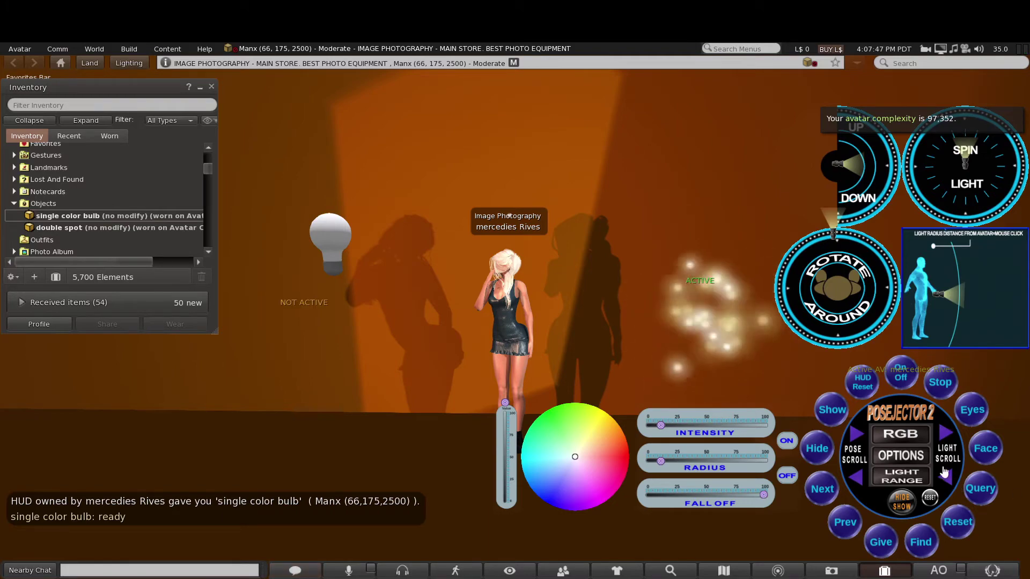
{"action": "left_click", "coordinate": [554, 419]}
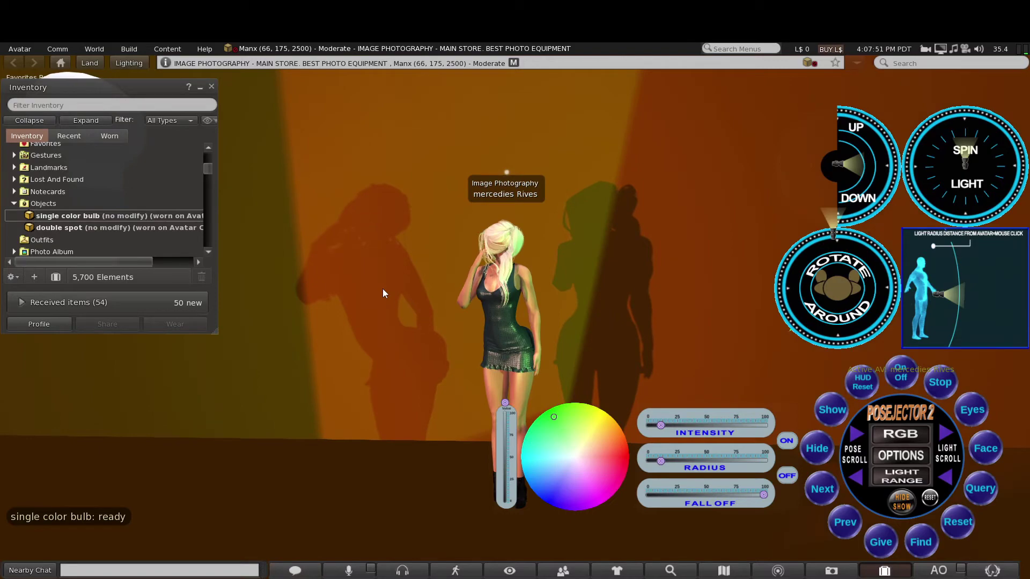
- Try red, magenta, yellow-green and violet light colours, settling on near white
{"action": "scroll", "coordinate": [418, 267], "scroll_direction": "up", "scroll_amount": 3}
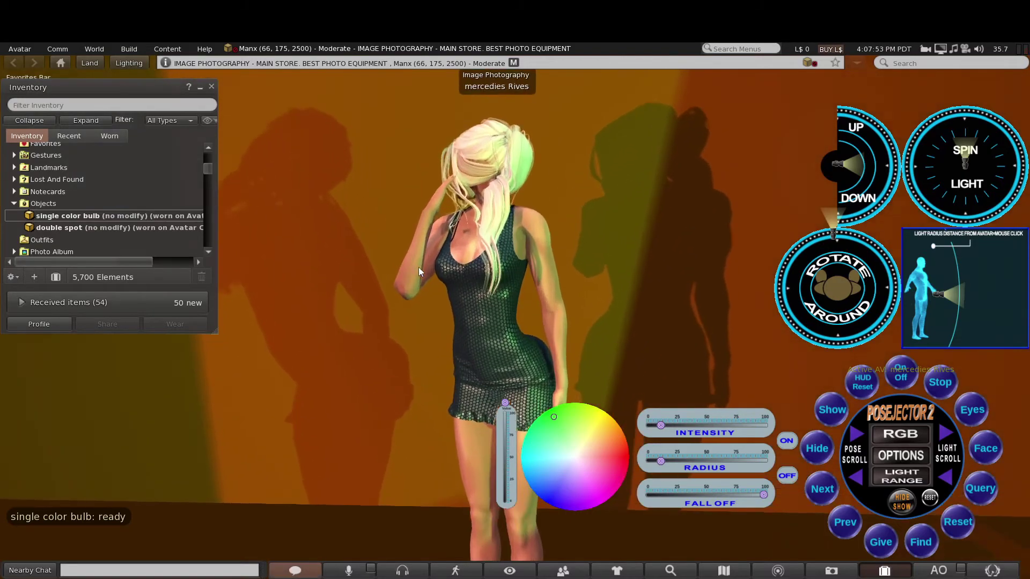
{"action": "left_click", "coordinate": [612, 464]}
{"action": "left_click", "coordinate": [592, 492]}
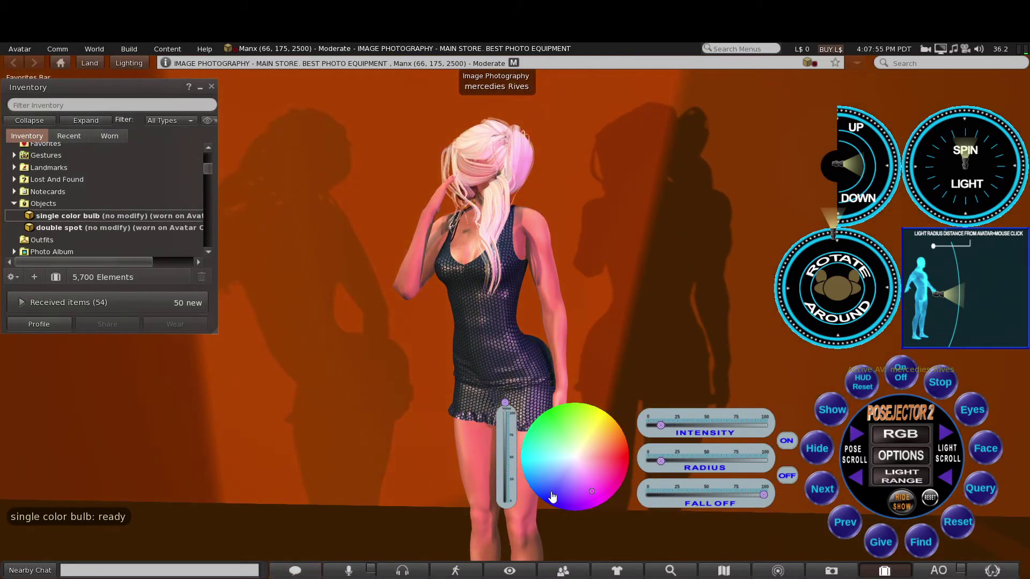
{"action": "left_click", "coordinate": [550, 444]}
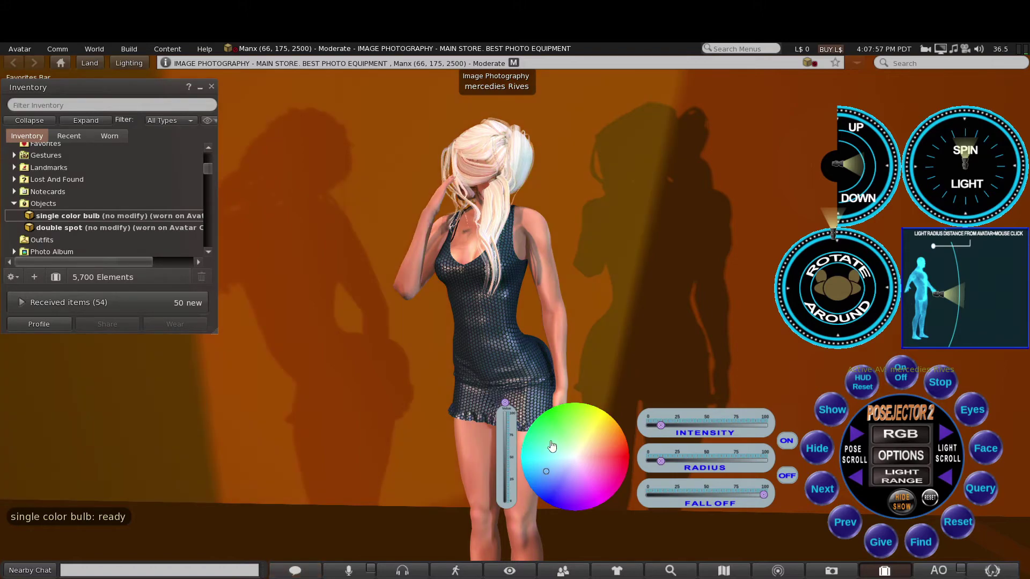
{"action": "left_click", "coordinate": [614, 466]}
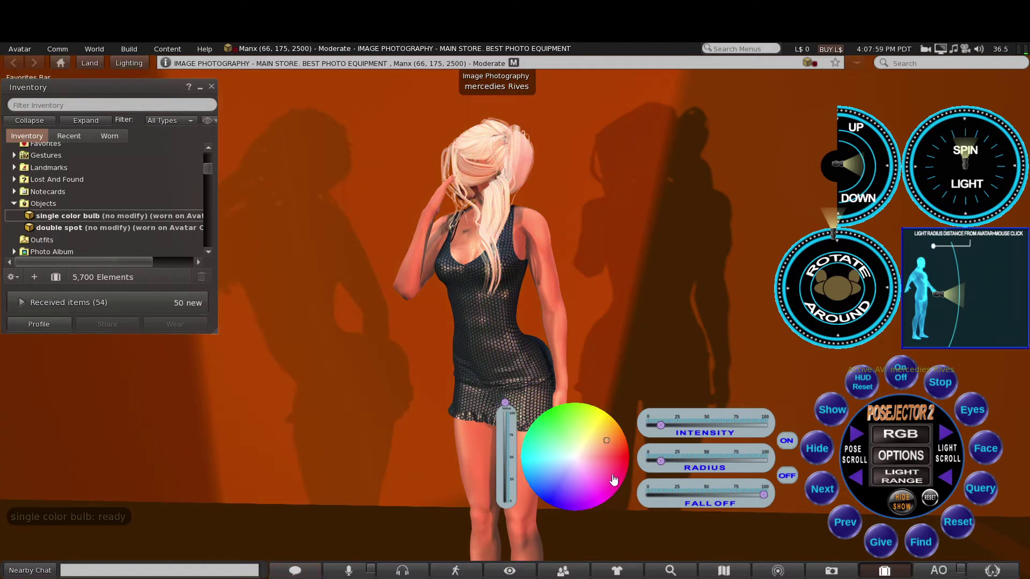
{"action": "left_click", "coordinate": [590, 499]}
{"action": "left_click", "coordinate": [554, 484]}
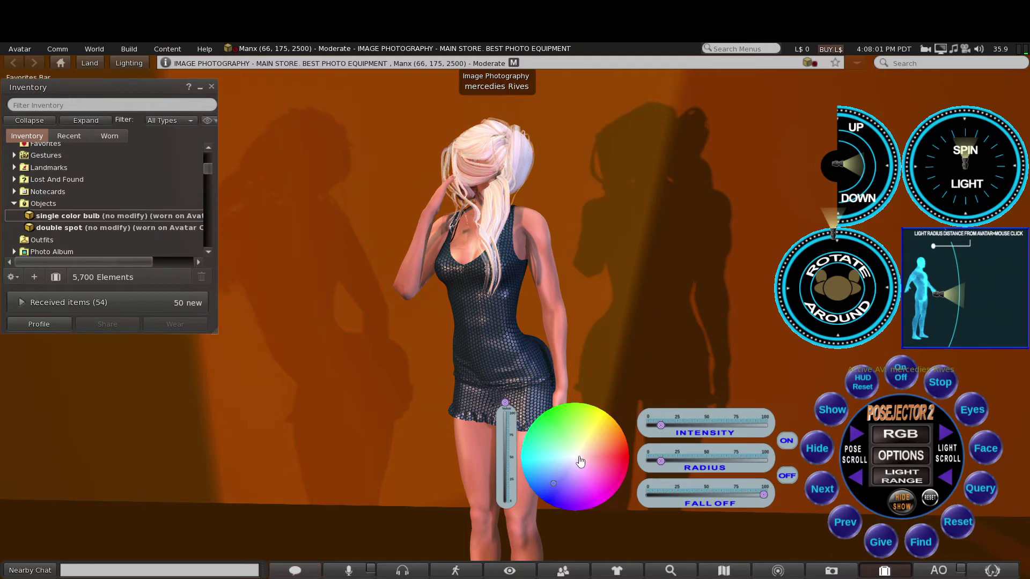
{"action": "left_click", "coordinate": [573, 463]}
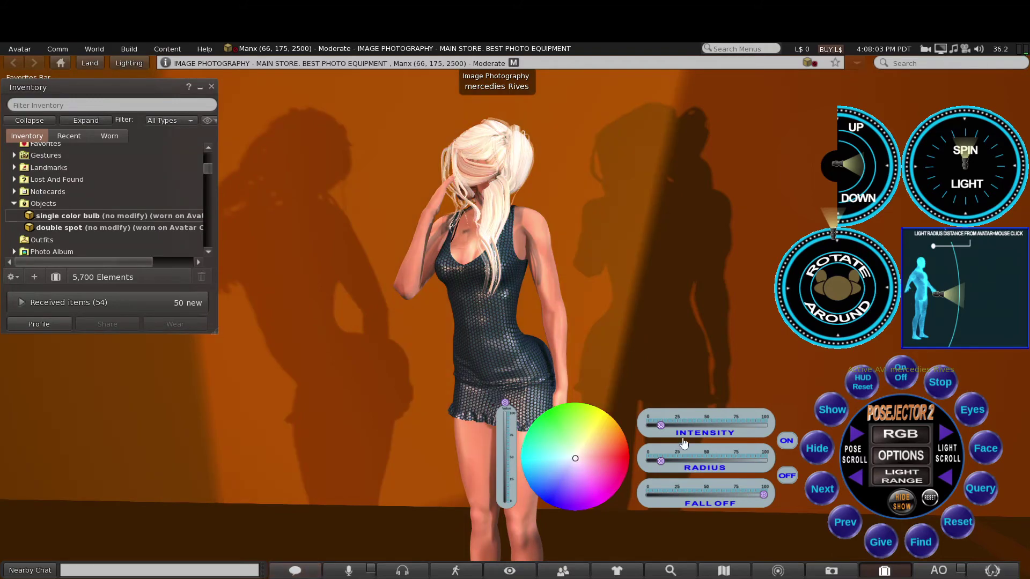
- Set the light's Intensity to about 90, Radius about 80 and Fall Off about 85
{"action": "left_click", "coordinate": [722, 426]}
{"action": "left_click", "coordinate": [715, 462]}
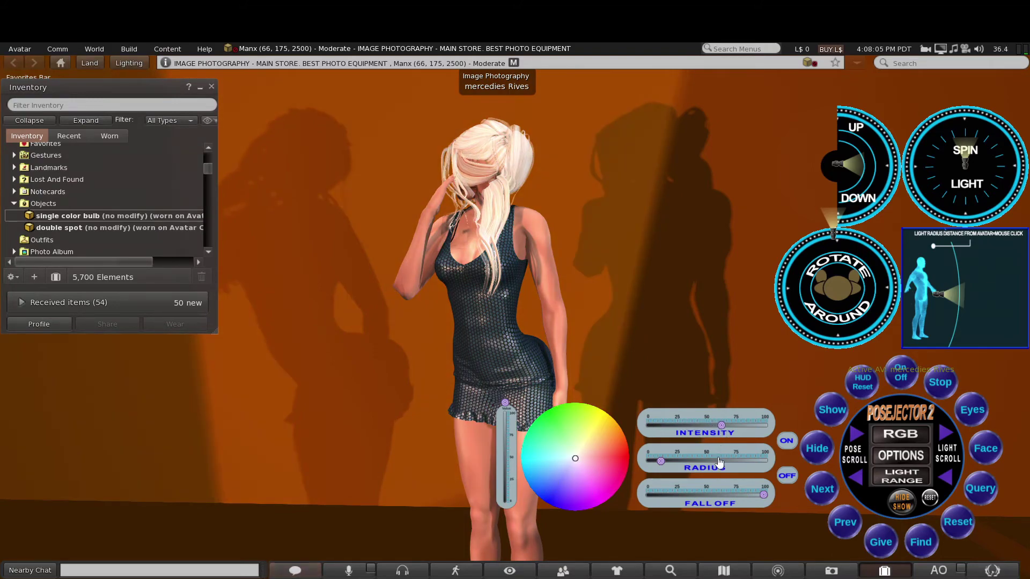
{"action": "left_click", "coordinate": [721, 494]}
{"action": "left_click", "coordinate": [702, 461]}
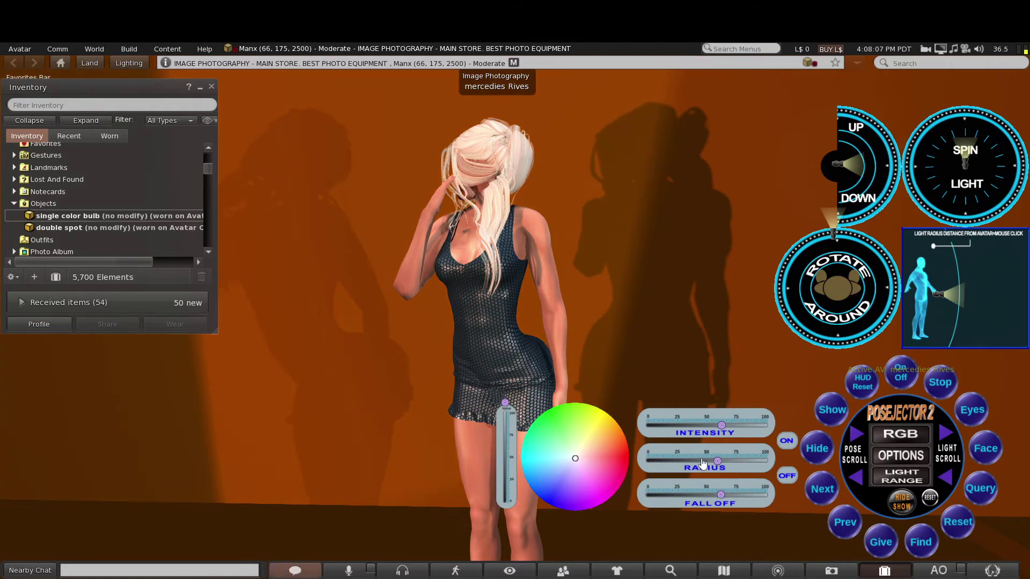
{"action": "left_click", "coordinate": [692, 494]}
{"action": "left_click", "coordinate": [746, 426]}
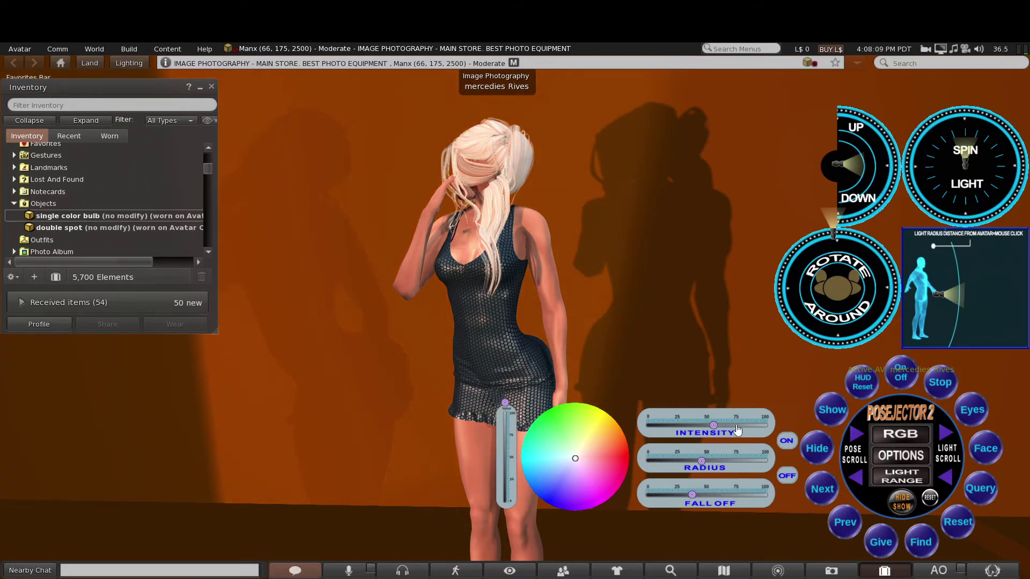
{"action": "left_click", "coordinate": [743, 462]}
{"action": "left_click", "coordinate": [747, 495]}
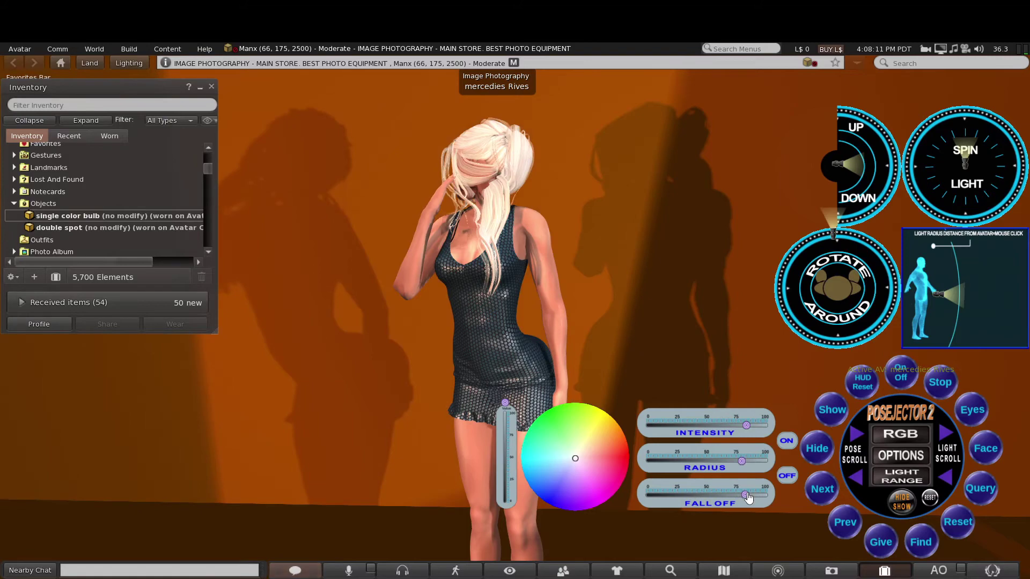
{"action": "key", "text": "Escape"}
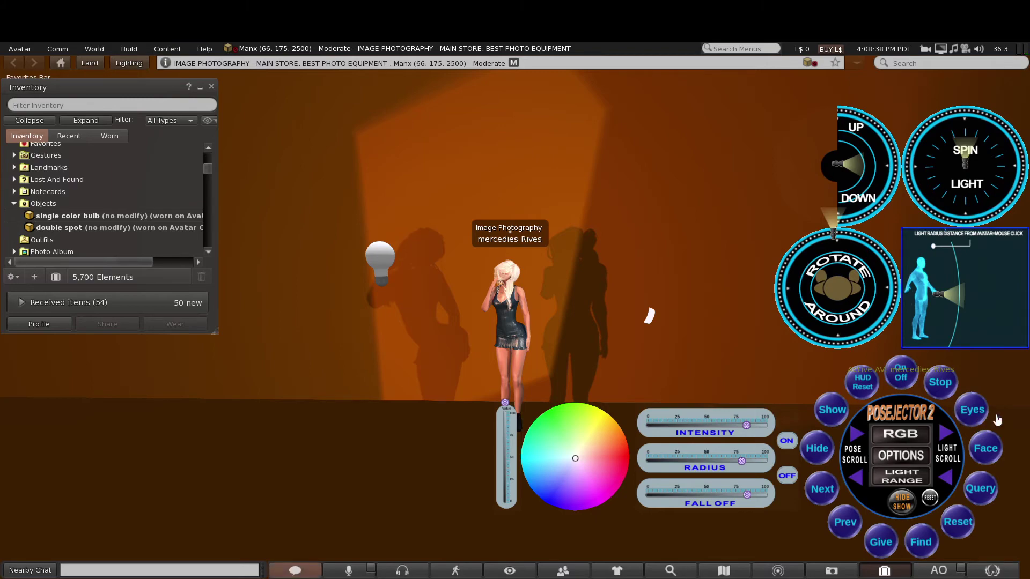
{"action": "scroll", "coordinate": [521, 337], "scroll_direction": "up", "scroll_amount": 3}
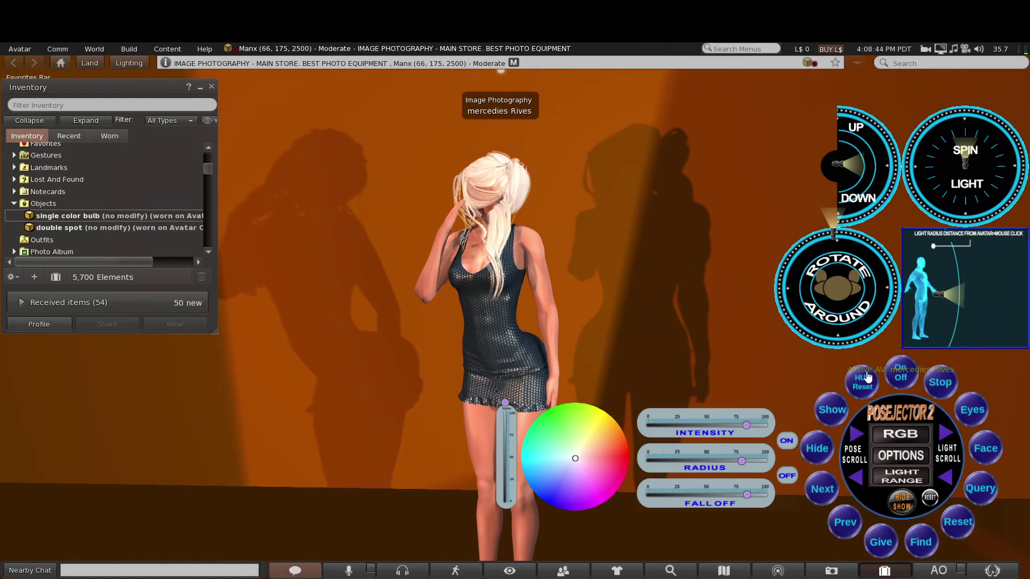
- Stop the current Posejector animation and cycle poses until the avatar puts one hand on her head and one on her hip
{"action": "left_click", "coordinate": [938, 385]}
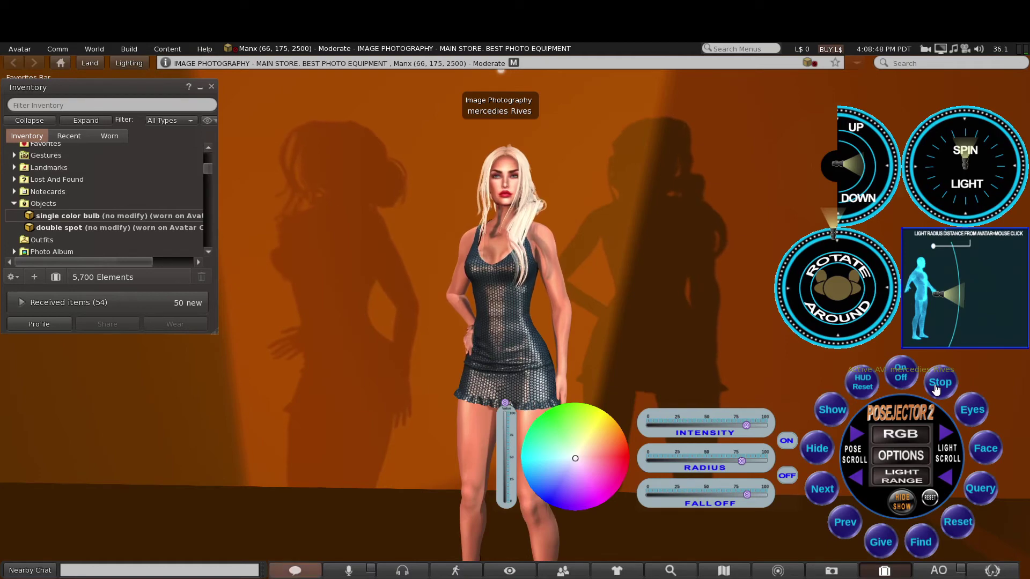
{"action": "left_click", "coordinate": [860, 437]}
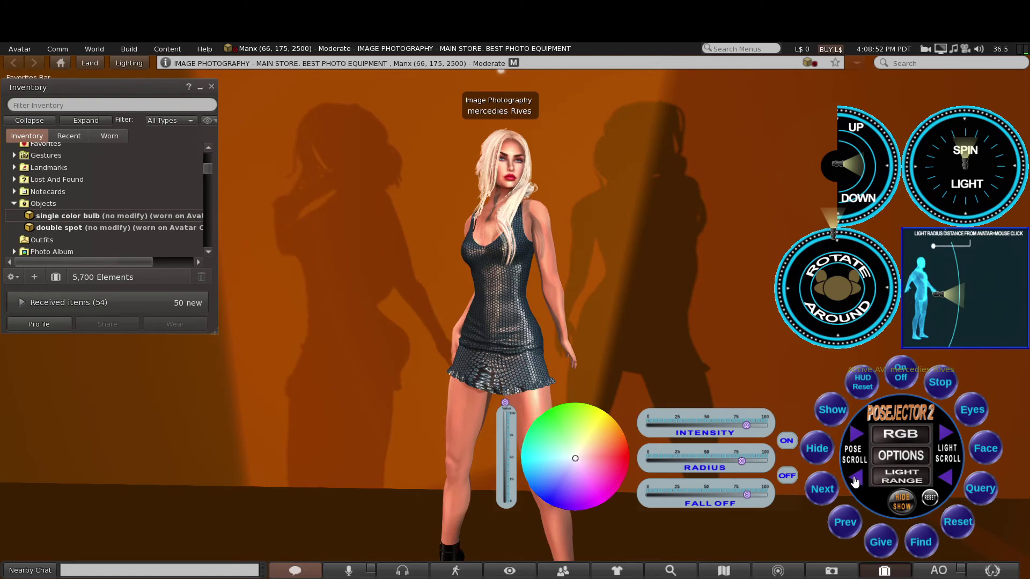
{"action": "left_click", "coordinate": [860, 440]}
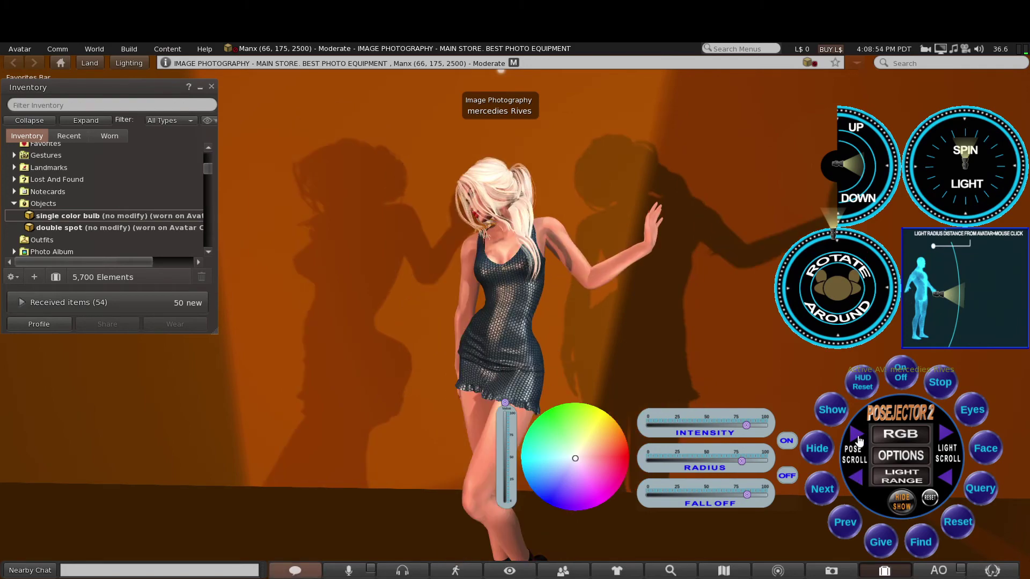
{"action": "left_click", "coordinate": [860, 440]}
{"action": "left_click", "coordinate": [860, 440]}
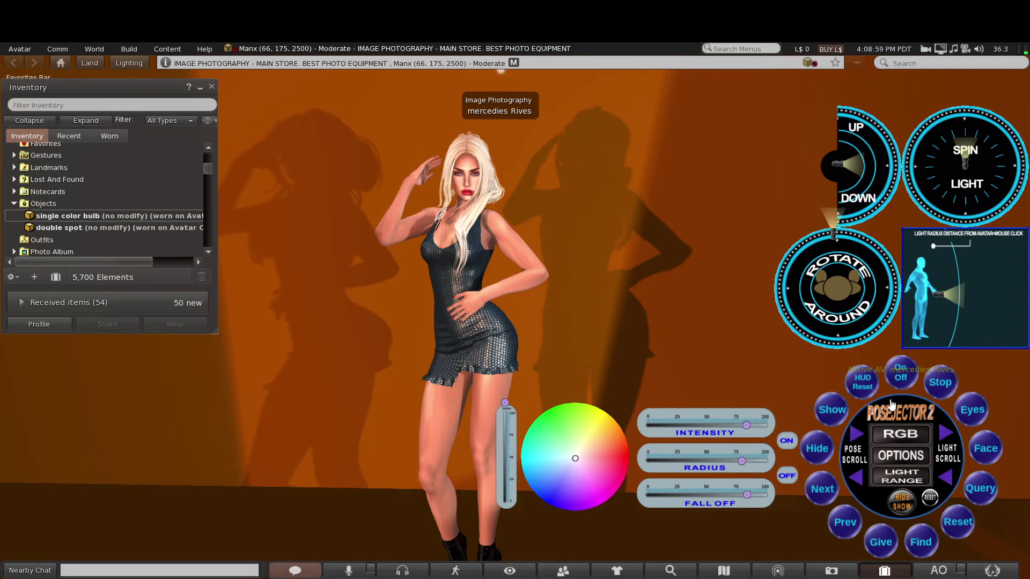
{"action": "scroll", "coordinate": [628, 400], "scroll_direction": "down", "scroll_amount": 4}
{"action": "scroll", "coordinate": [627, 398], "scroll_direction": "down", "scroll_amount": 4}
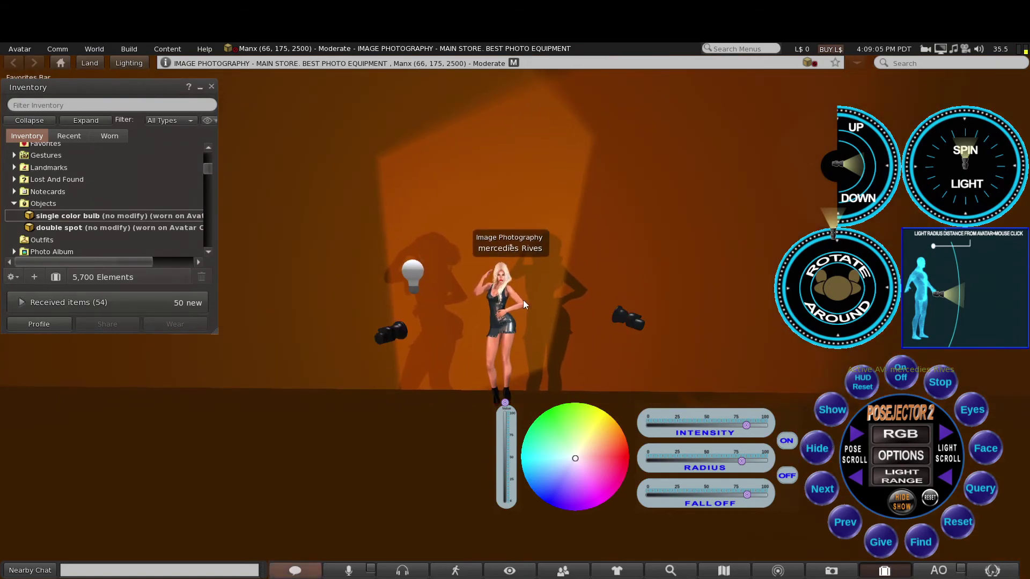
- Reset every Posejector HUD light using the All Lights reset option
{"action": "scroll", "coordinate": [523, 300], "scroll_direction": "up", "scroll_amount": 3}
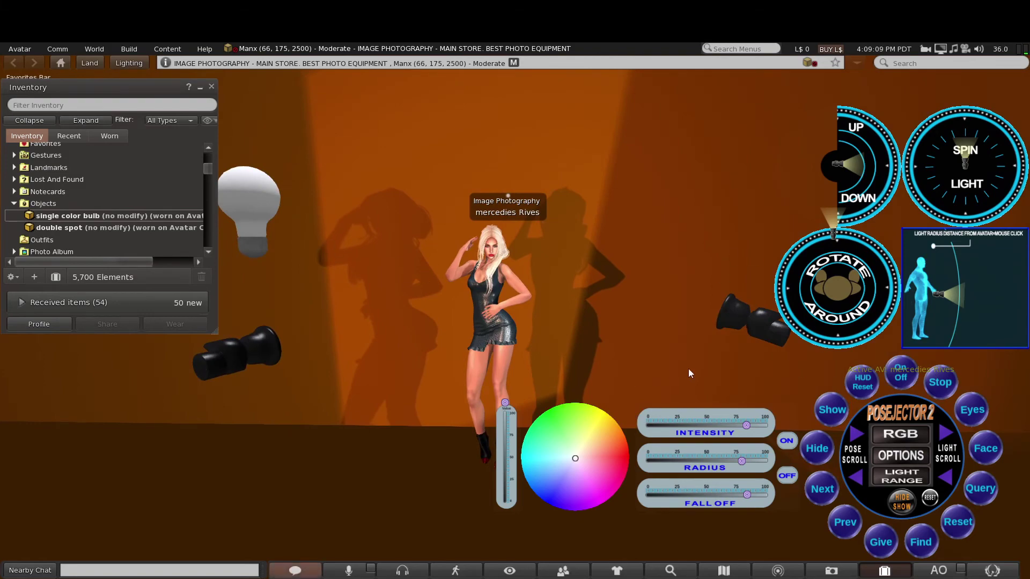
{"action": "left_click", "coordinate": [959, 525]}
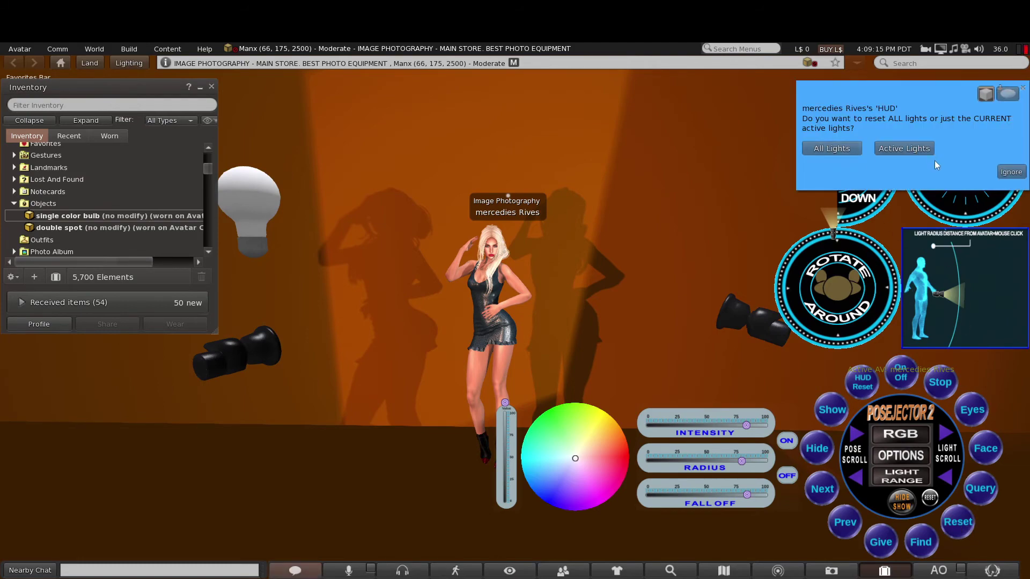
{"action": "left_click", "coordinate": [839, 153]}
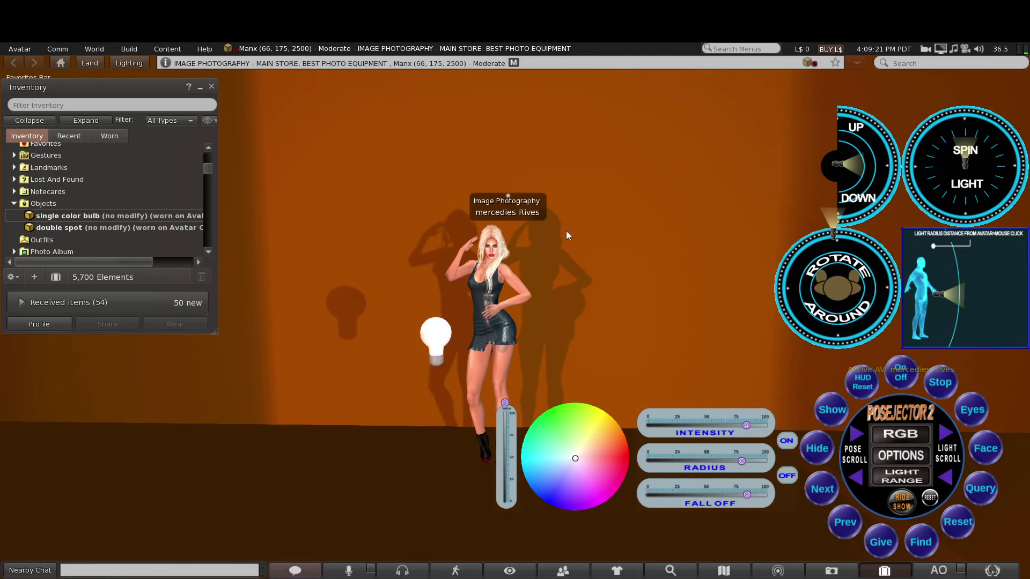
{"action": "scroll", "coordinate": [566, 231], "scroll_direction": "down", "scroll_amount": 3}
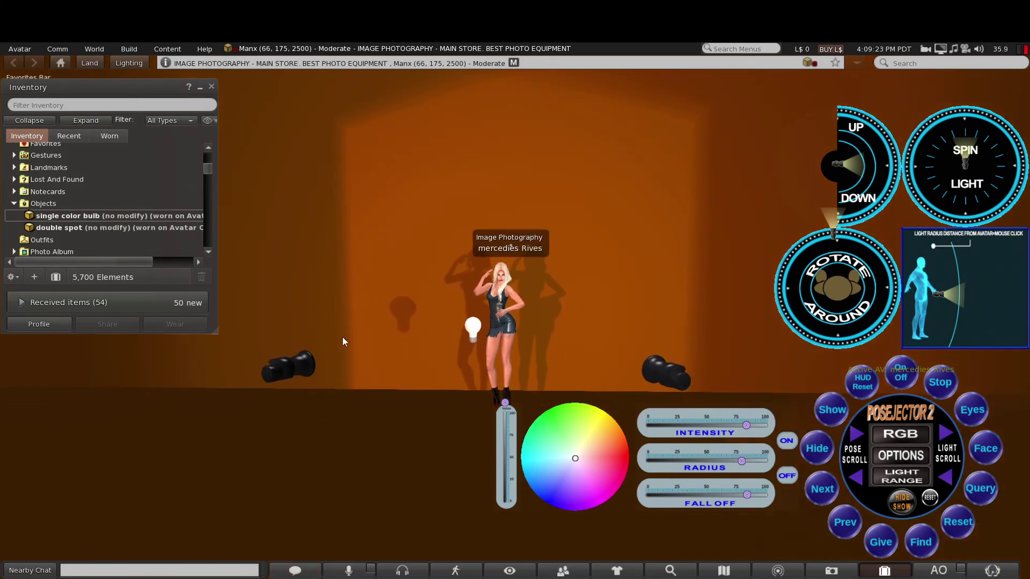
{"action": "left_click", "coordinate": [929, 499]}
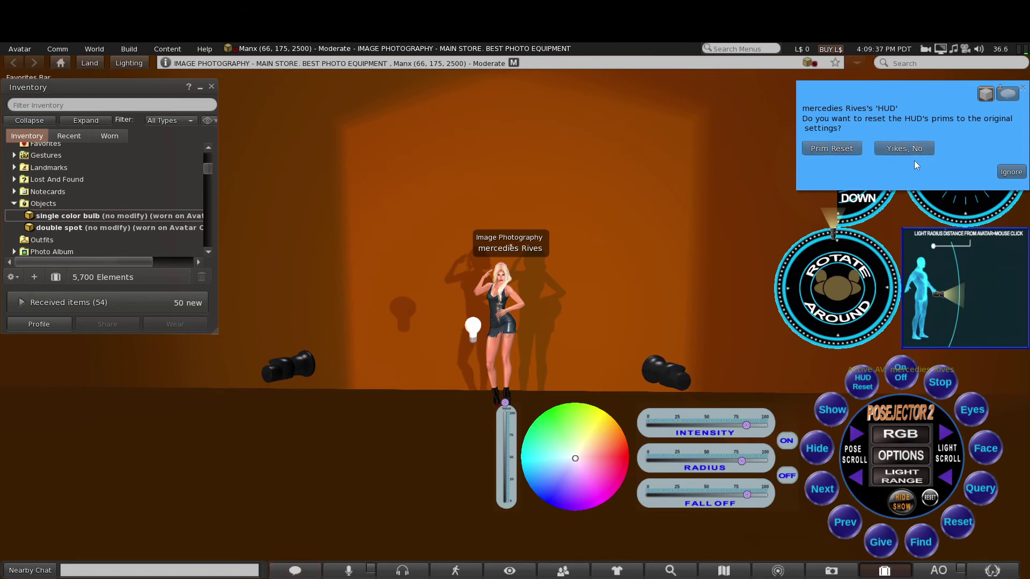
{"action": "left_click", "coordinate": [1011, 172]}
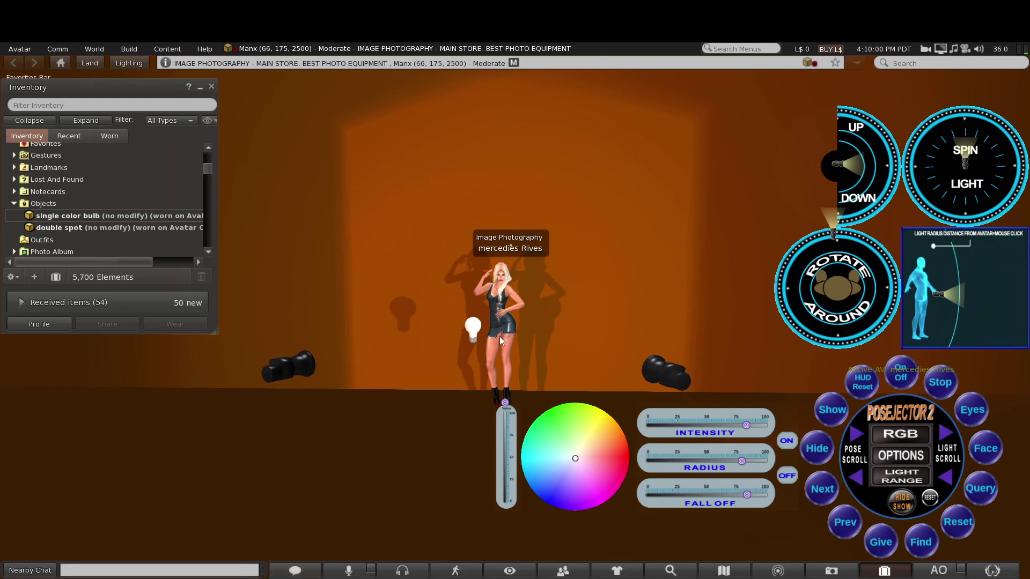
- Step back to the hand-on-head pose, make the next spot lamp active, then switch to an arms-down pose
{"action": "left_click", "coordinate": [856, 442]}
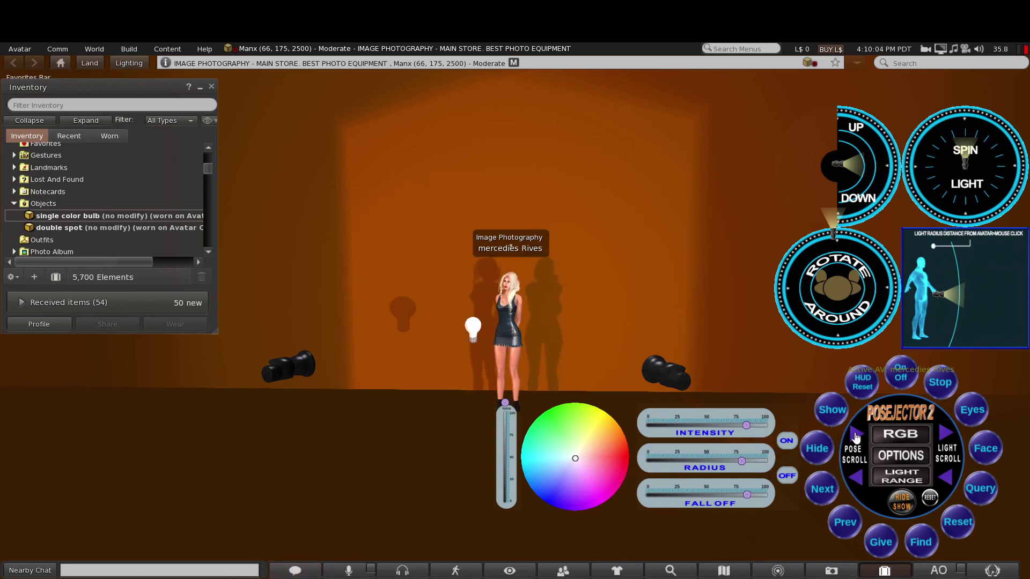
{"action": "left_click", "coordinate": [857, 442]}
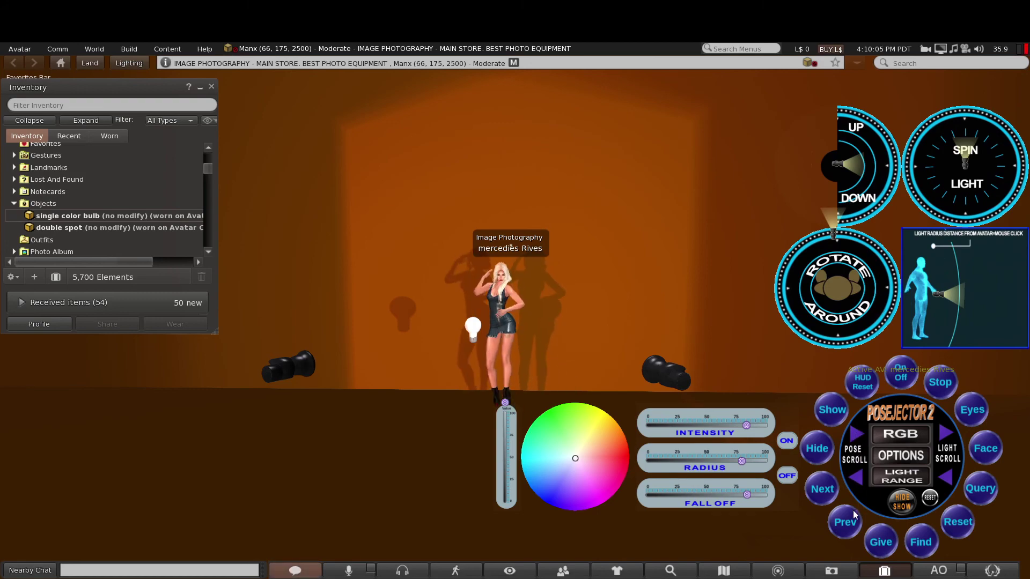
{"action": "left_click", "coordinate": [822, 490]}
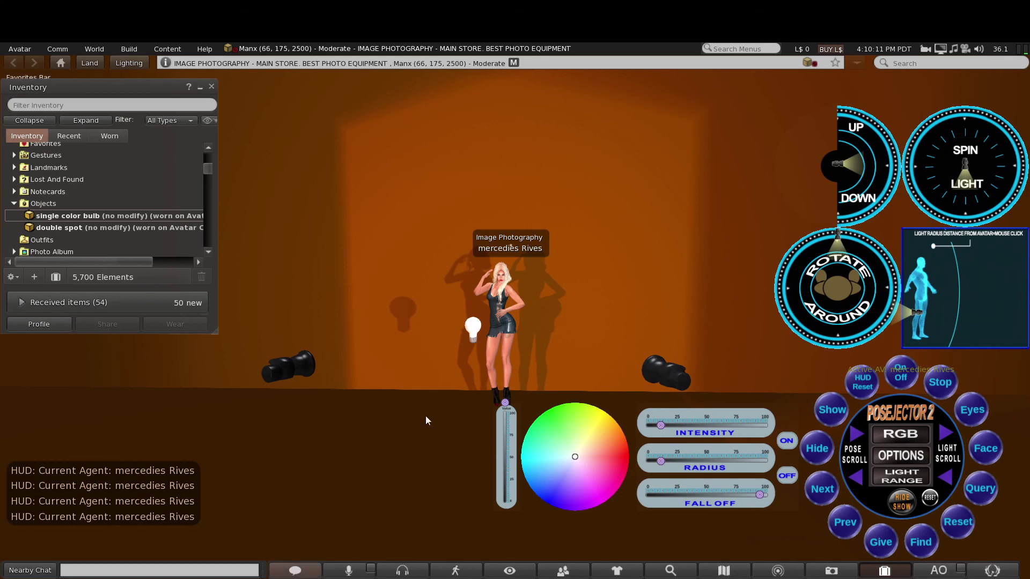
{"action": "left_click", "coordinate": [859, 474]}
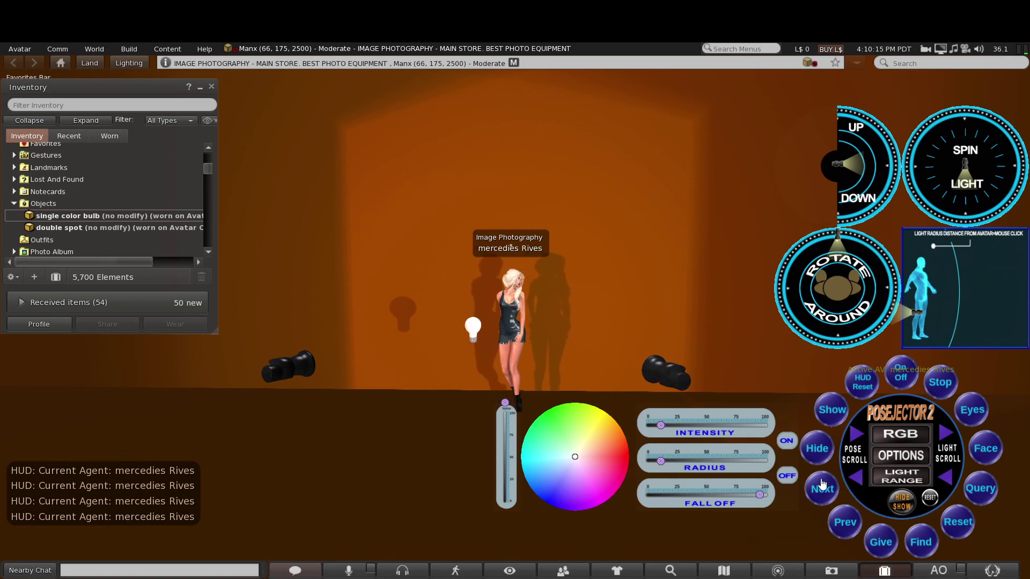
- Hide the light dials, colour wheel, sliders and outer button ring, leaving only the central disc
{"action": "left_click", "coordinate": [906, 457]}
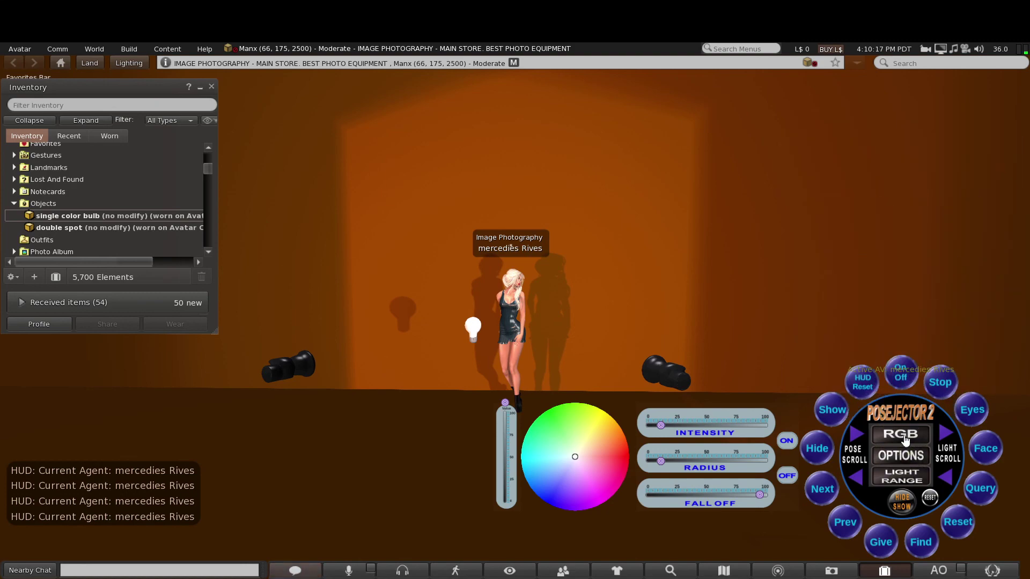
{"action": "left_click", "coordinate": [905, 439]}
{"action": "left_click", "coordinate": [883, 459]}
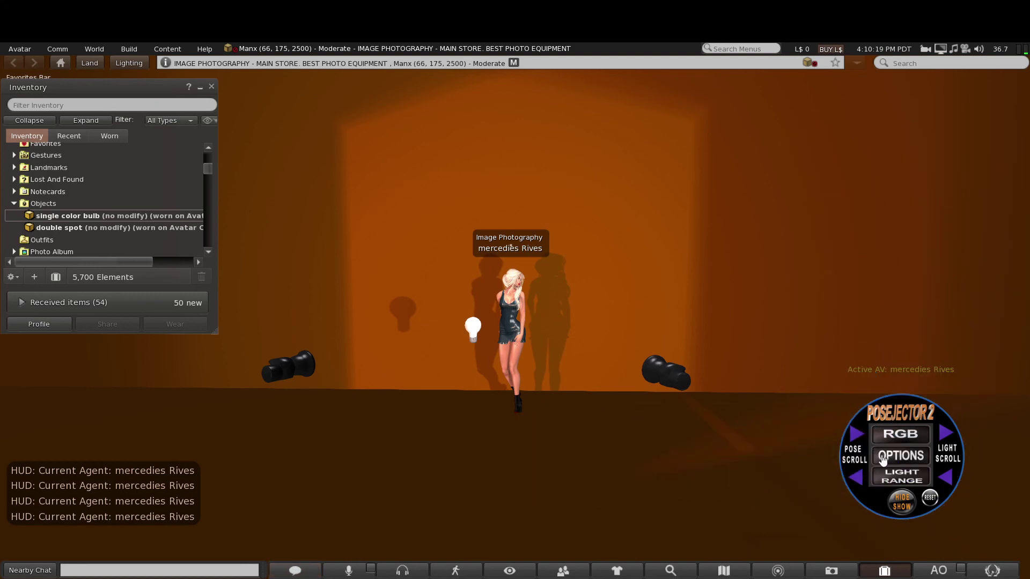